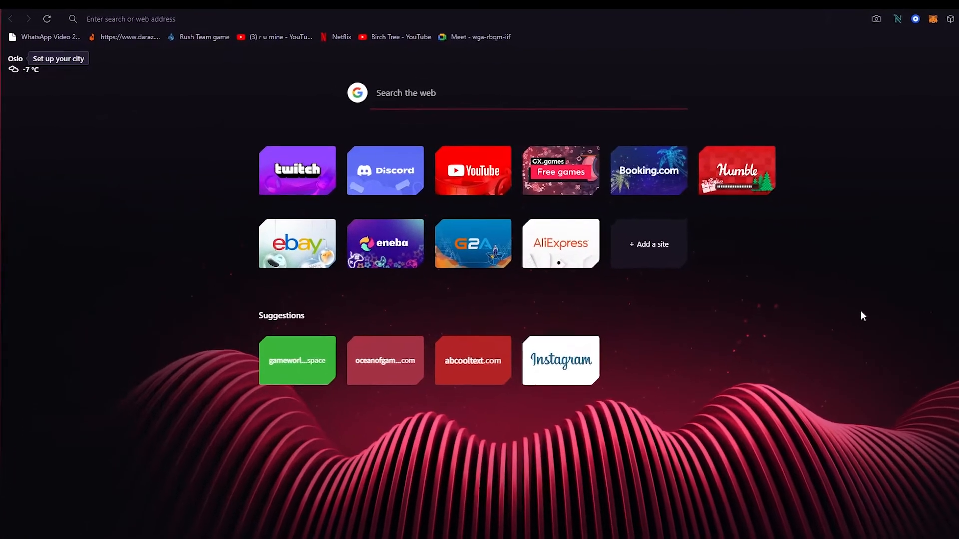
# Step: Search the web for shopify
pyautogui.click(642, 15)
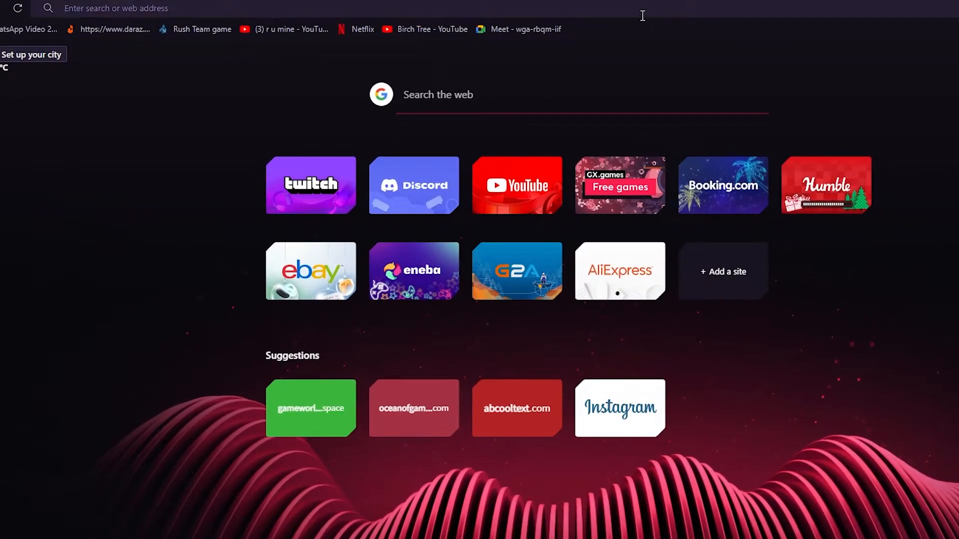
pyautogui.write('shopify')
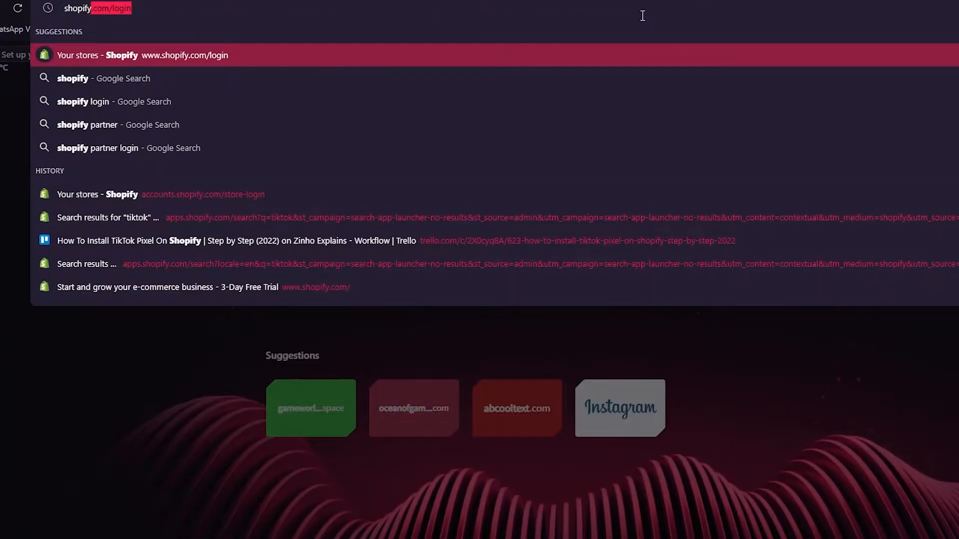
pyautogui.press('Delete')
pyautogui.press('Return')
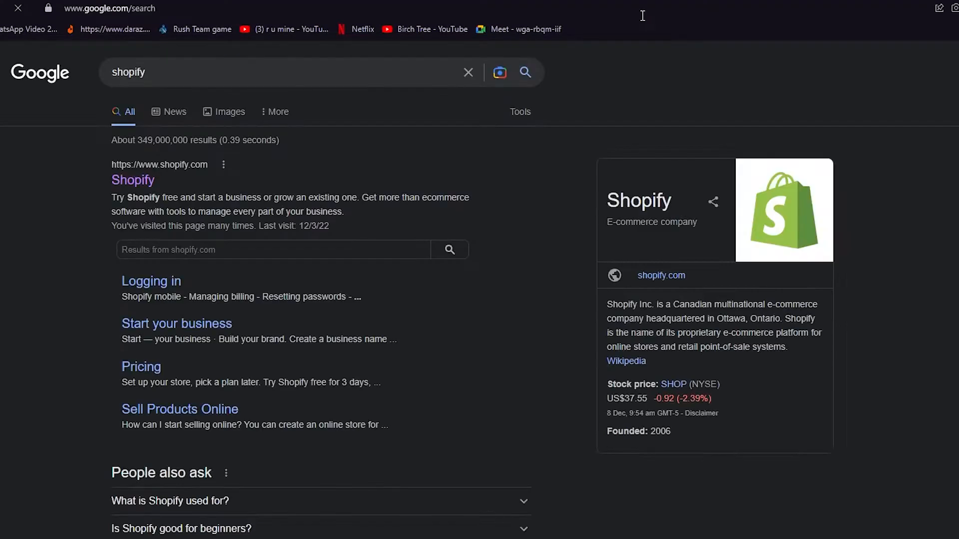
# Step: Open the official Shopify website and browse its home page
pyautogui.click(118, 174)
pyautogui.scroll(-6, 742, 402)
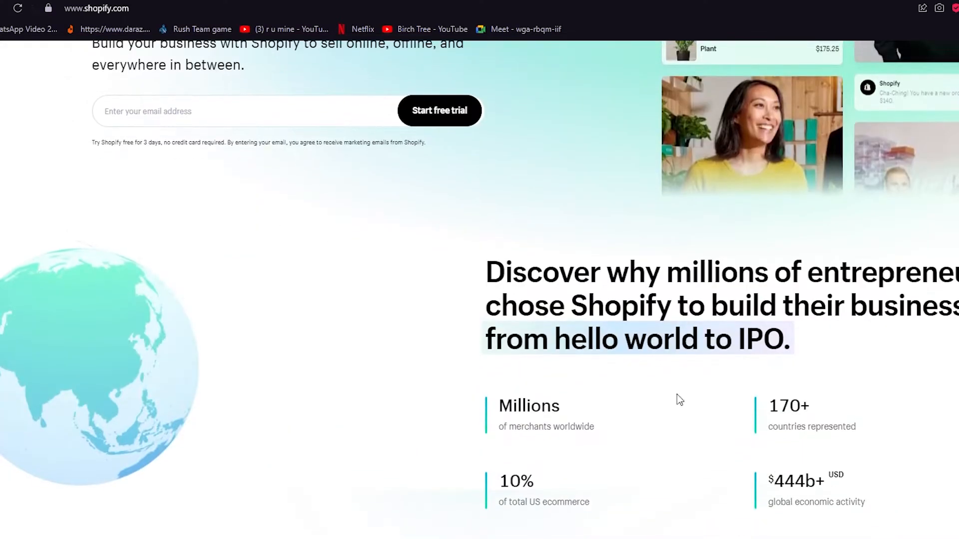
pyautogui.scroll(5, 777, 390)
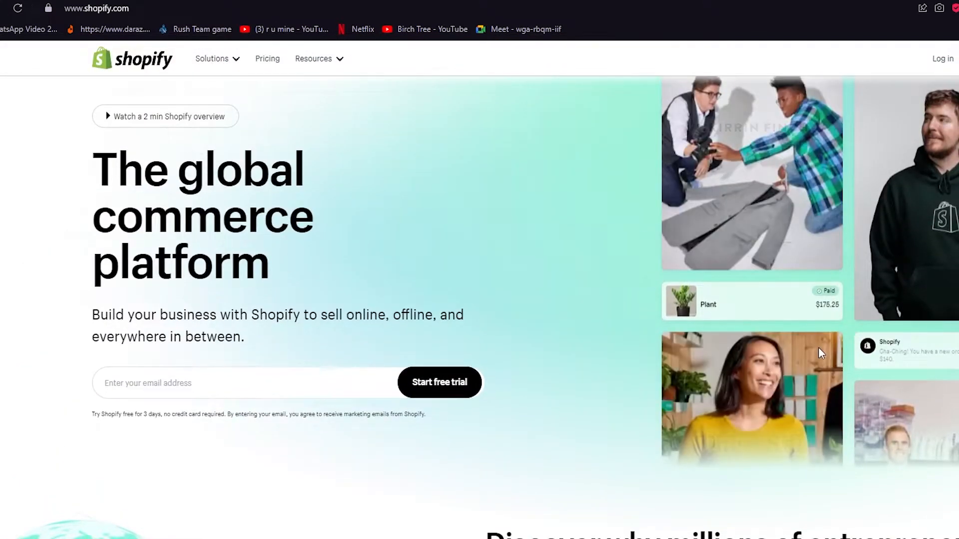
pyautogui.scroll(-6, 473, 445)
pyautogui.scroll(-6, 473, 445)
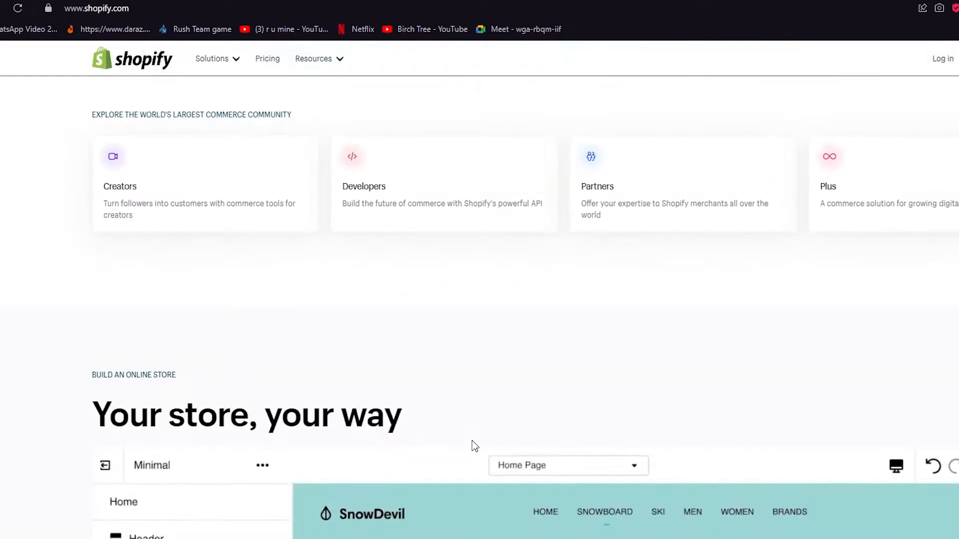
pyautogui.scroll(-5, 541, 364)
pyautogui.scroll(8, 542, 363)
pyautogui.scroll(10, 545, 363)
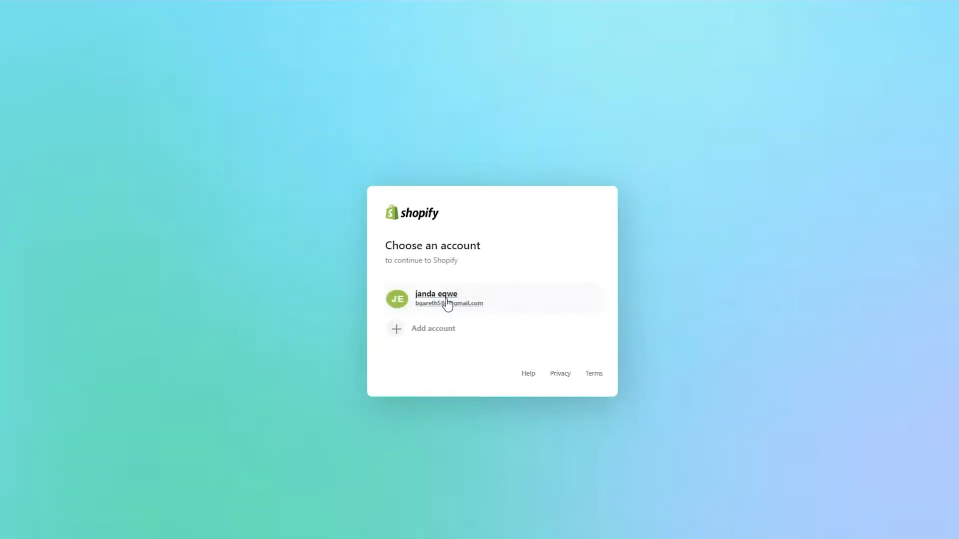
# Step: Continue with the existing Shopify account and create another store
pyautogui.click(506, 305)
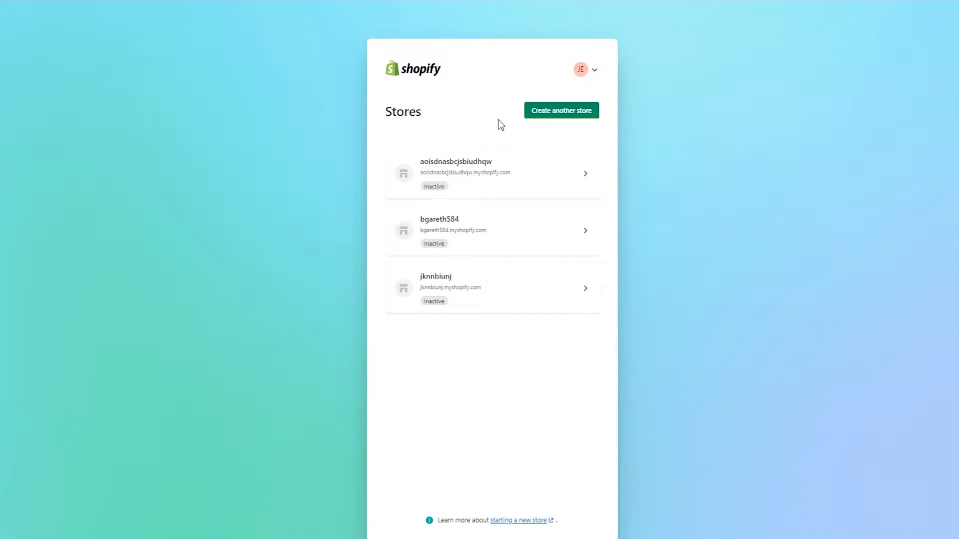
pyautogui.click(580, 117)
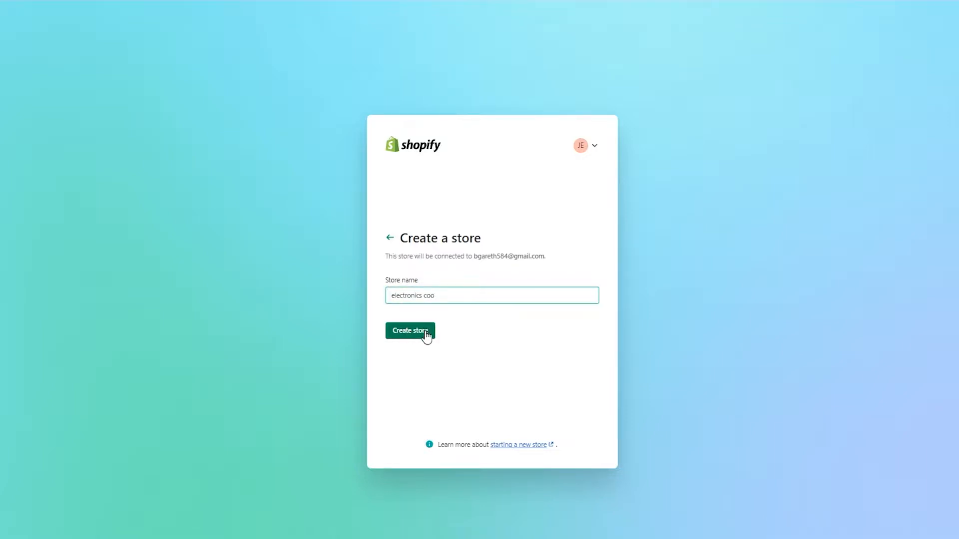
pyautogui.click(426, 331)
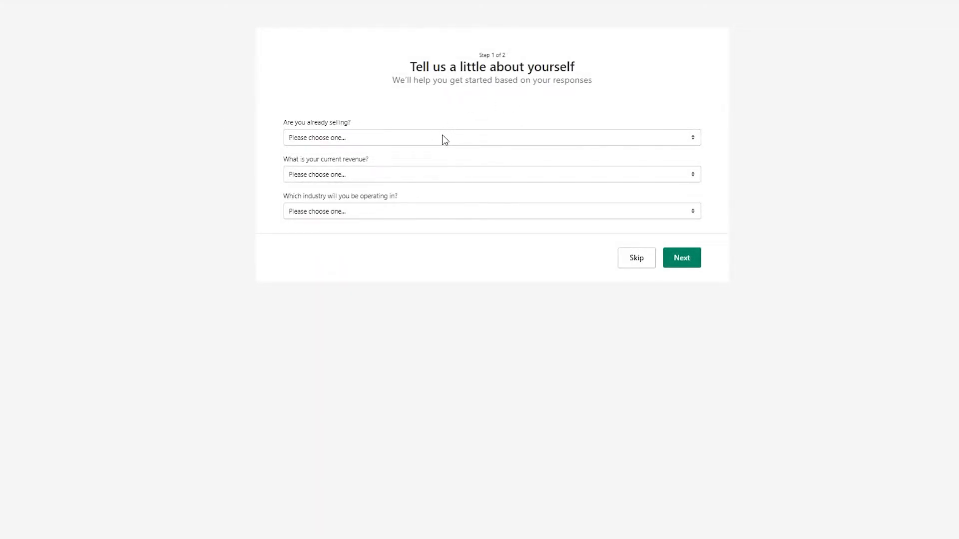
# Step: Answer the setup survey with I'm just playing around, Rs5,000 PKR to Rs50,000 PKR revenue and Electronics industry
pyautogui.click(402, 144)
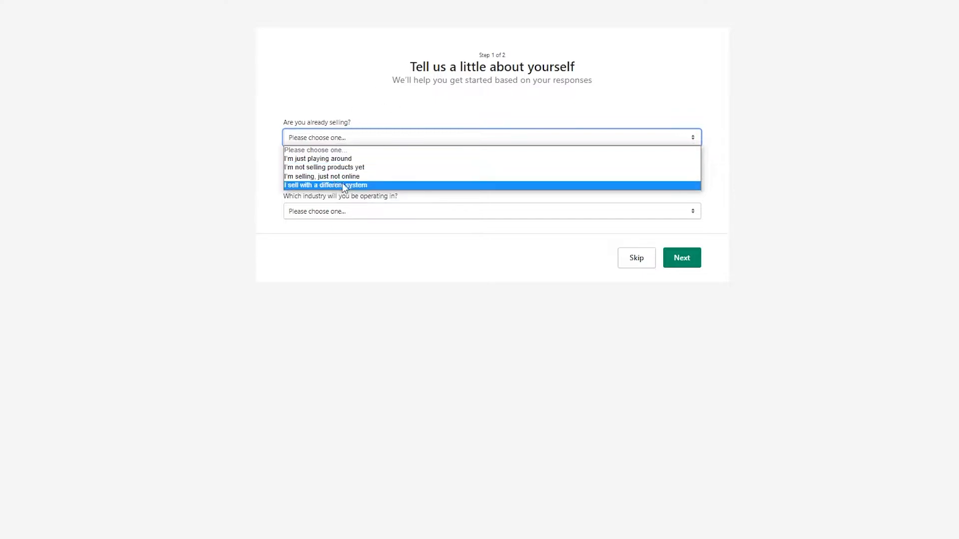
pyautogui.click(322, 159)
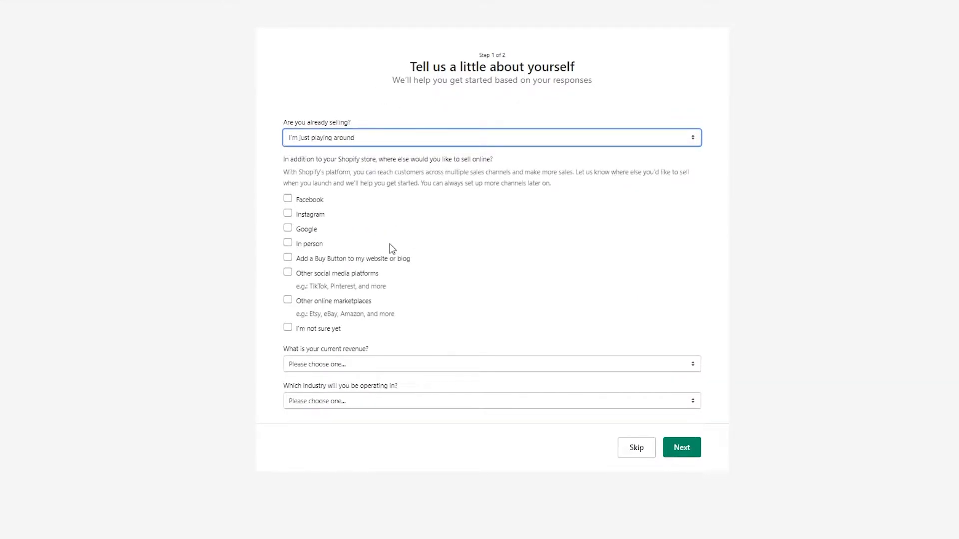
pyautogui.click(329, 367)
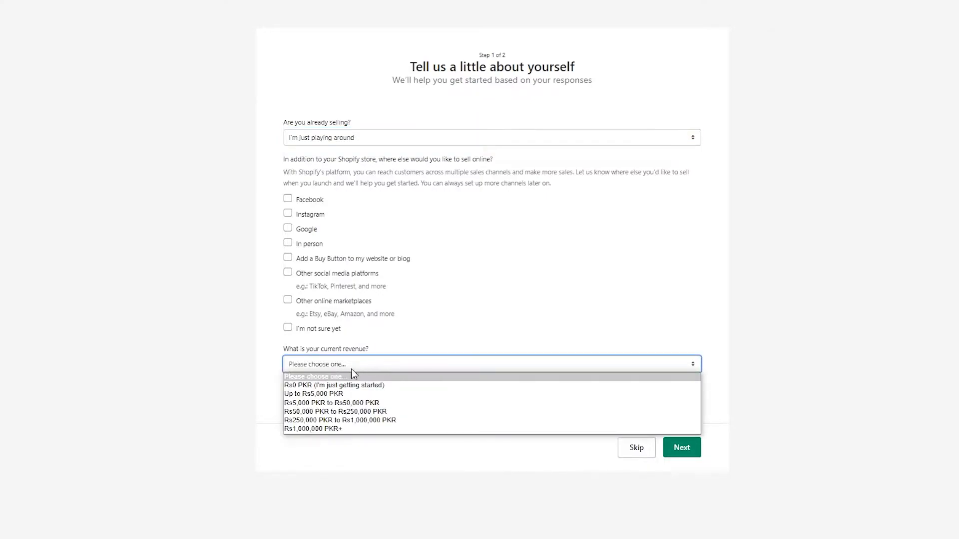
pyautogui.click(356, 404)
pyautogui.click(391, 406)
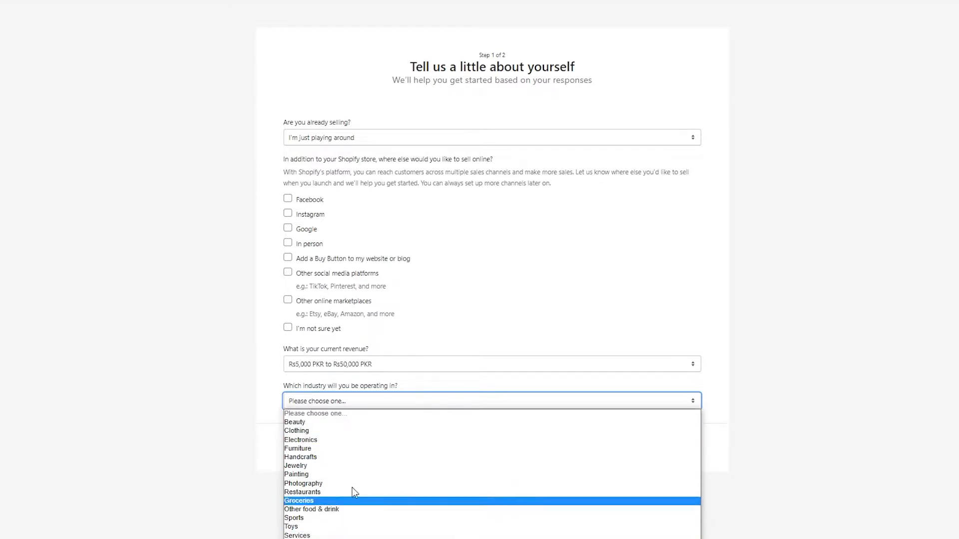
pyautogui.click(332, 442)
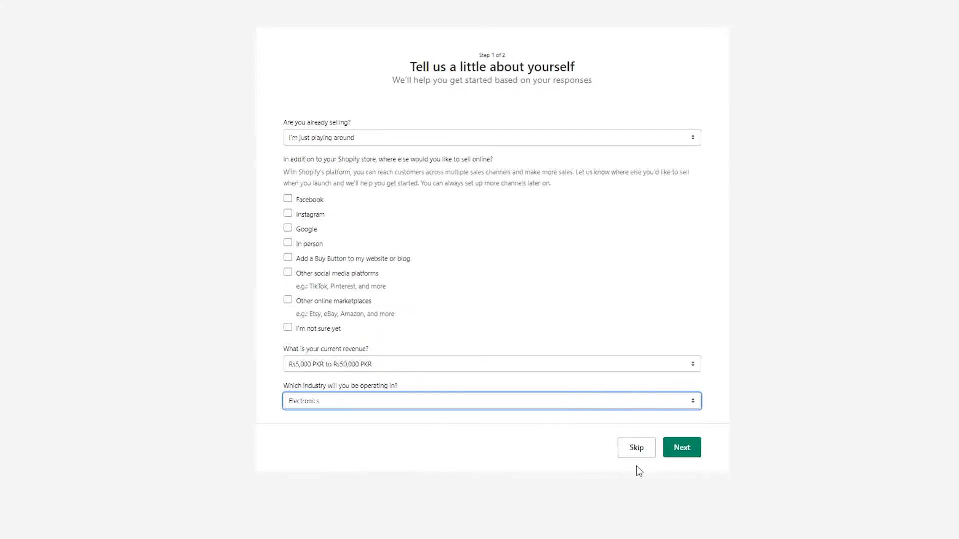
pyautogui.click(687, 455)
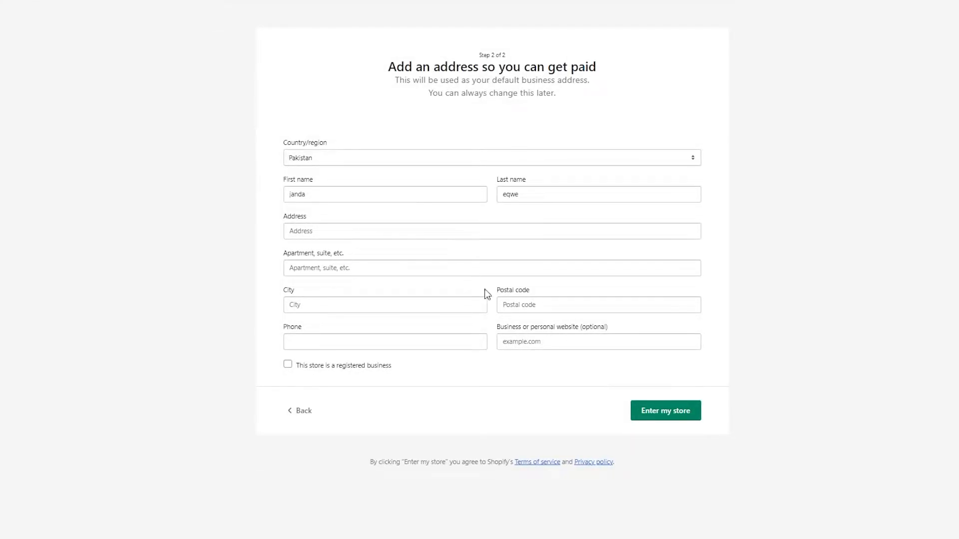
# Step: Fill in the business address, city, postal code and phone number, then enter the store
pyautogui.click(396, 230)
pyautogui.click(346, 262)
pyautogui.click(476, 383)
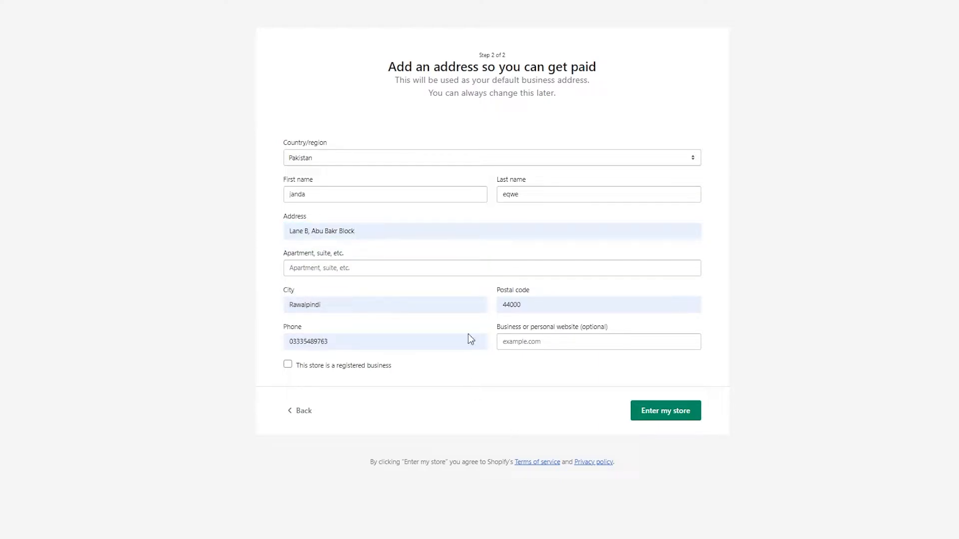
pyautogui.click(658, 417)
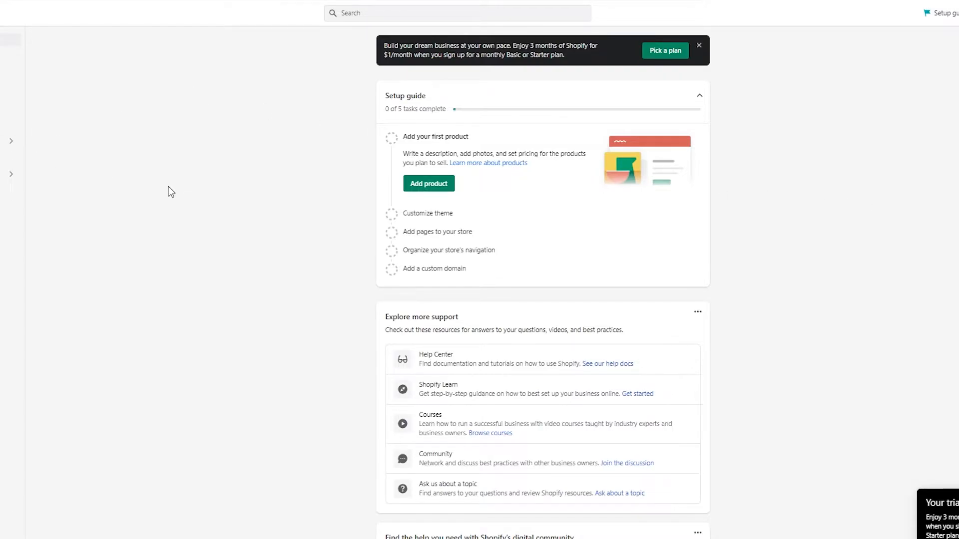
# Step: Add a new online store page titled Track Your Order
pyautogui.scroll(-2, 756, 272)
pyautogui.scroll(2, 756, 273)
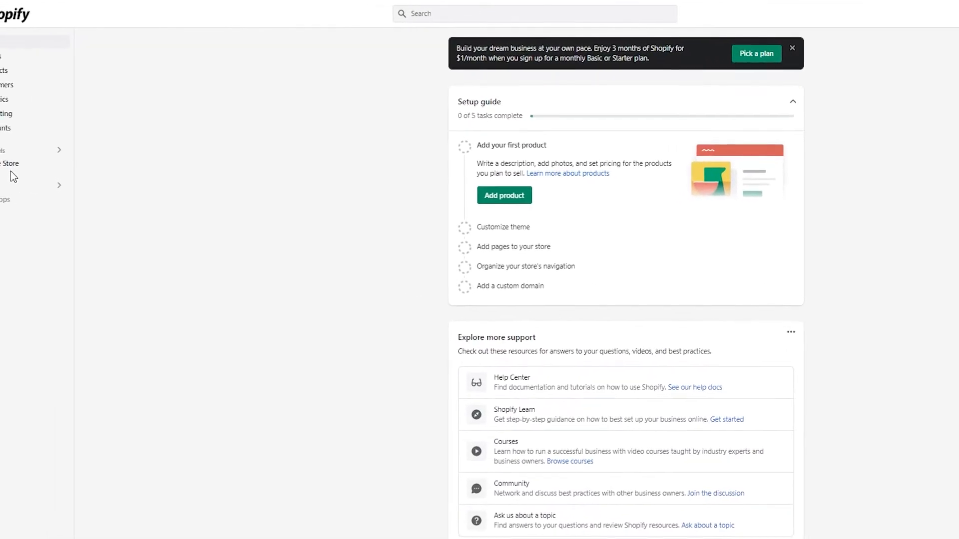
pyautogui.click(8, 165)
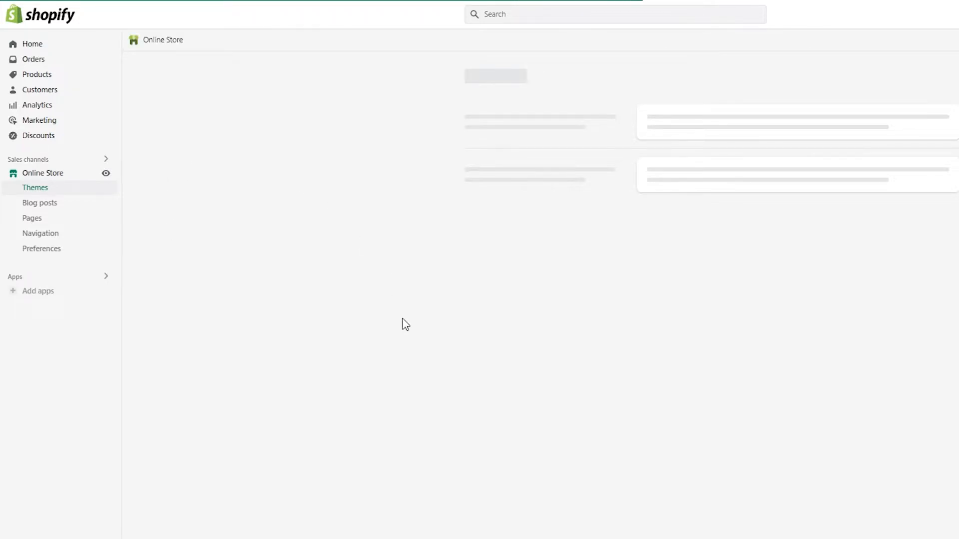
pyautogui.click(38, 218)
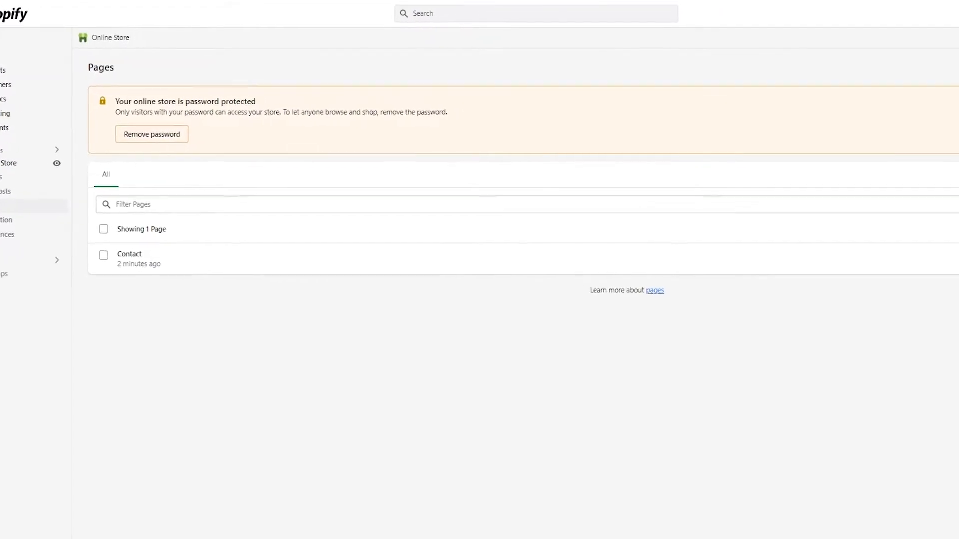
pyautogui.click(956, 67)
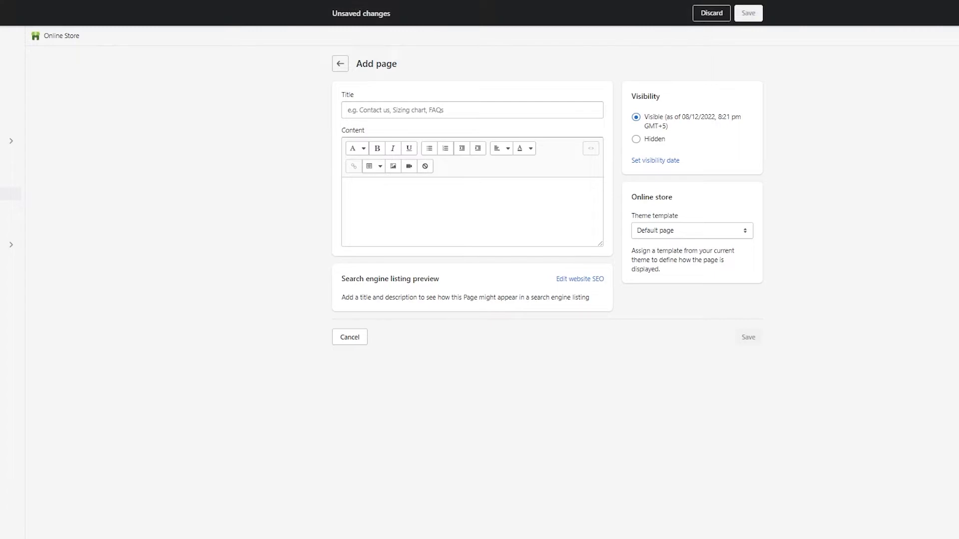
pyautogui.click(446, 113)
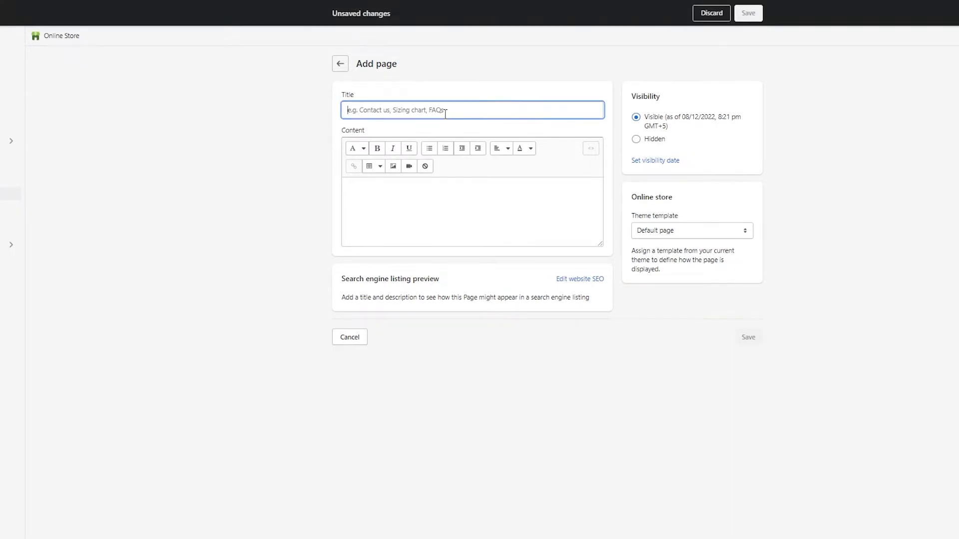
pyautogui.write('Track yo')
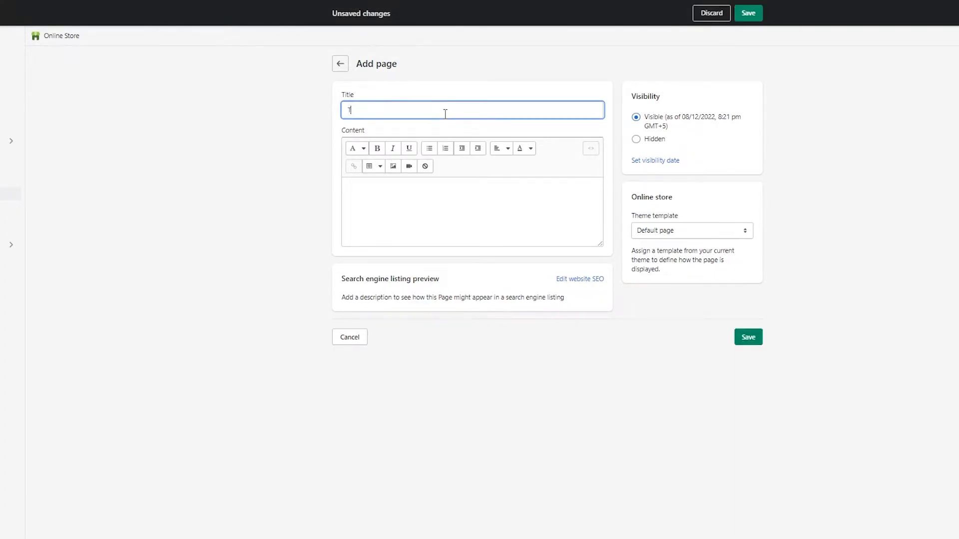
pyautogui.write('ur Order')
pyautogui.press('Tab')
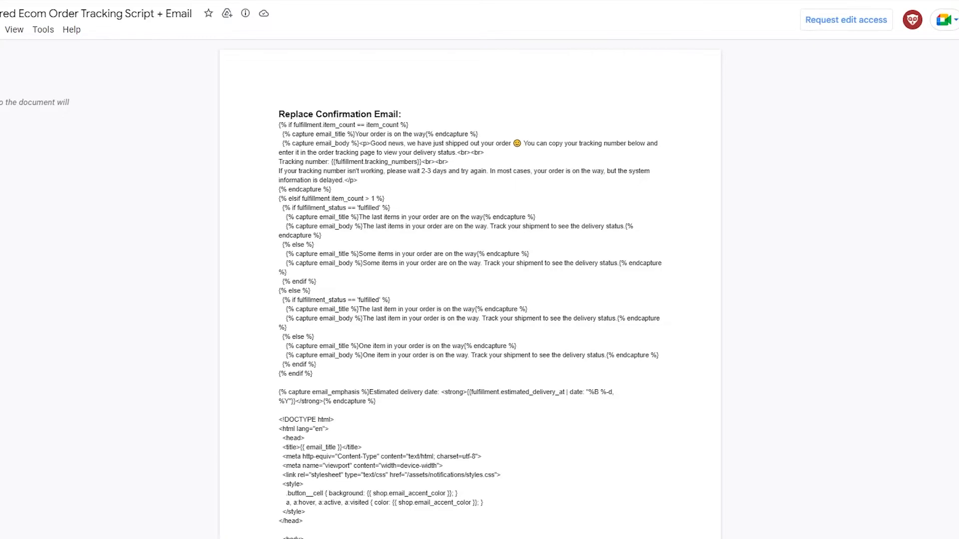
# Step: In the Google document, select the Tracking Page Script code
pyautogui.scroll(-5, 338, 192)
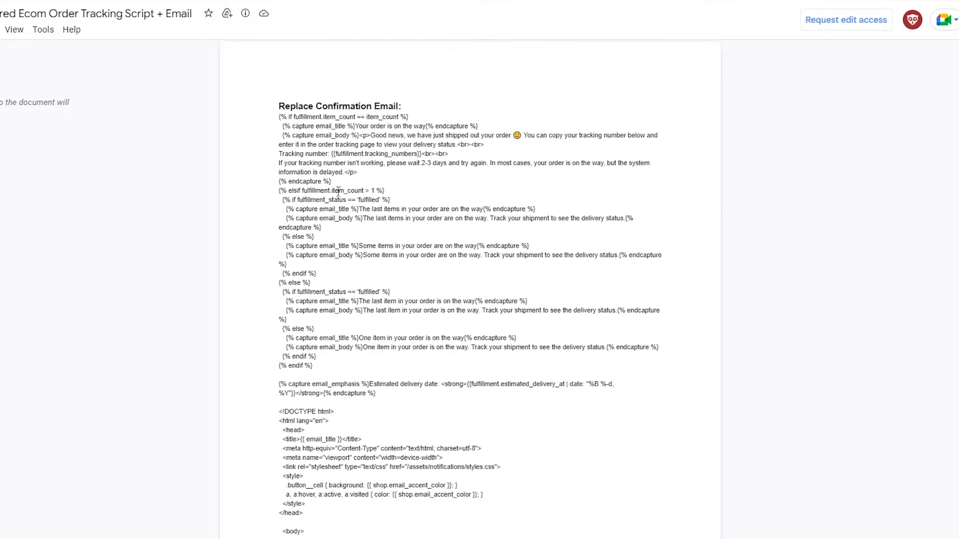
pyautogui.scroll(-20, 338, 191)
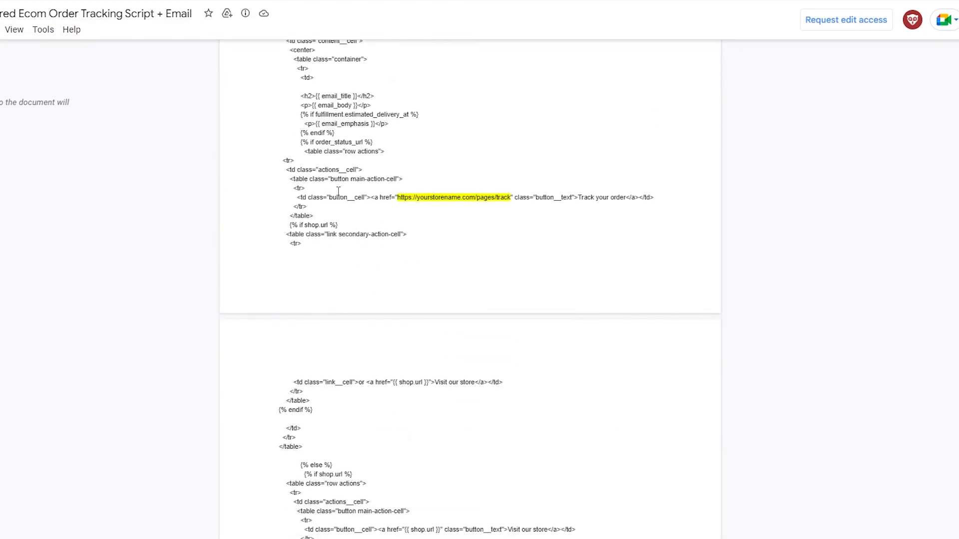
pyautogui.scroll(-20, 337, 196)
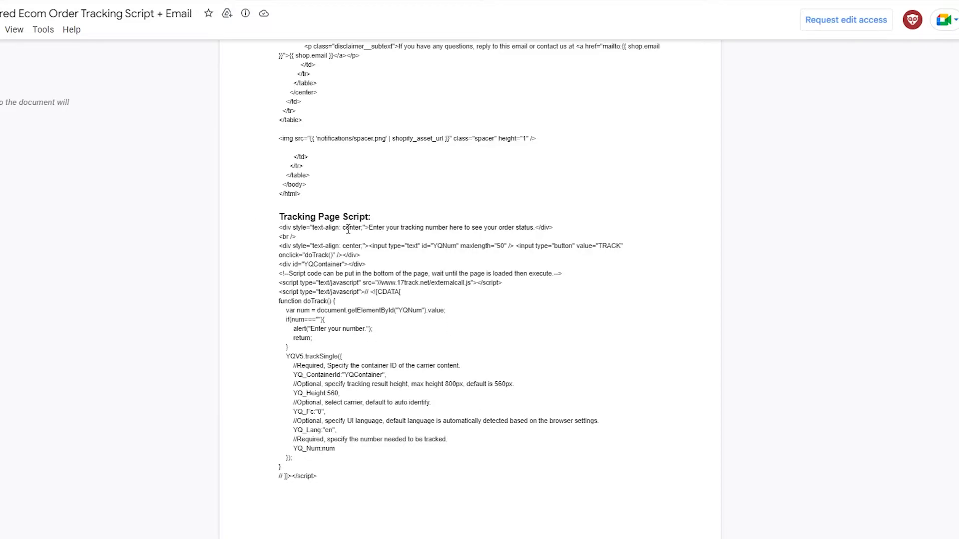
pyautogui.moveTo(277, 230); pyautogui.dragTo(413, 476)
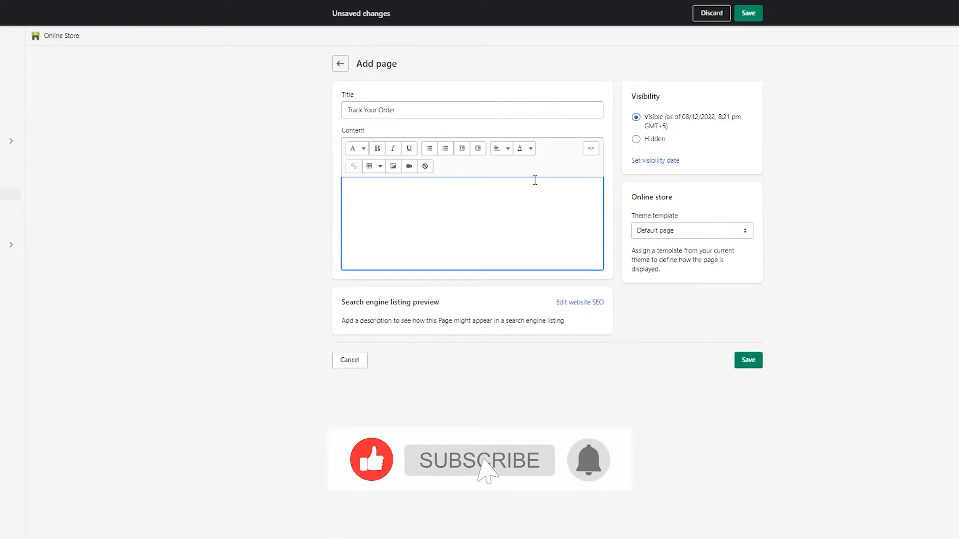
# Step: Paste the tracking script into the page content's HTML source view and save the page
pyautogui.click(591, 149)
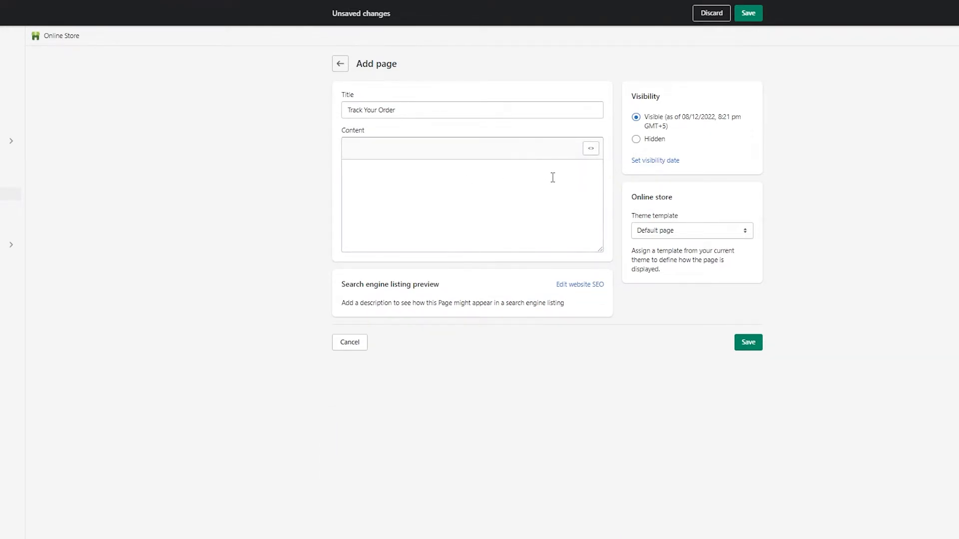
pyautogui.hotkey('ctrl', 'v')
pyautogui.scroll(5, 511, 161)
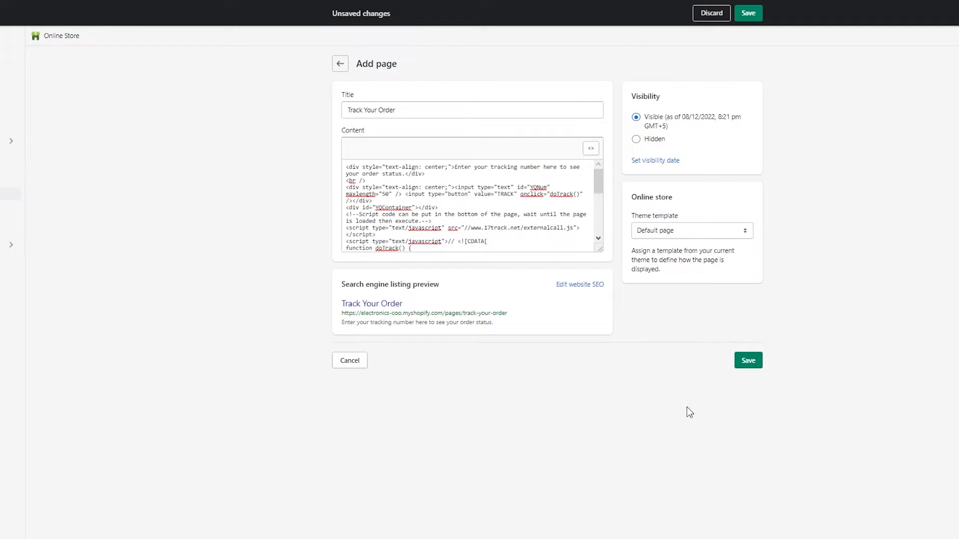
pyautogui.click(746, 364)
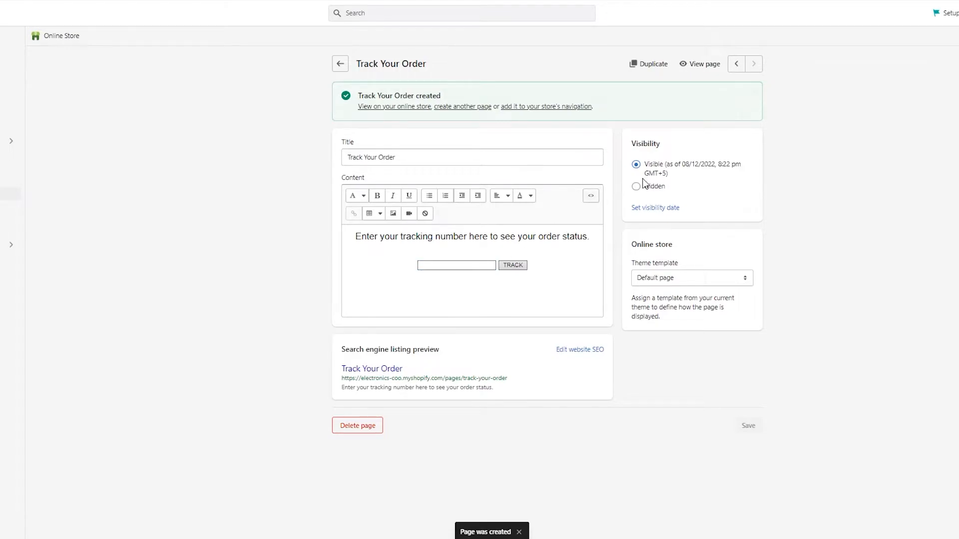
# Step: View the live Track Your Order page and try its tracking number field
pyautogui.click(707, 69)
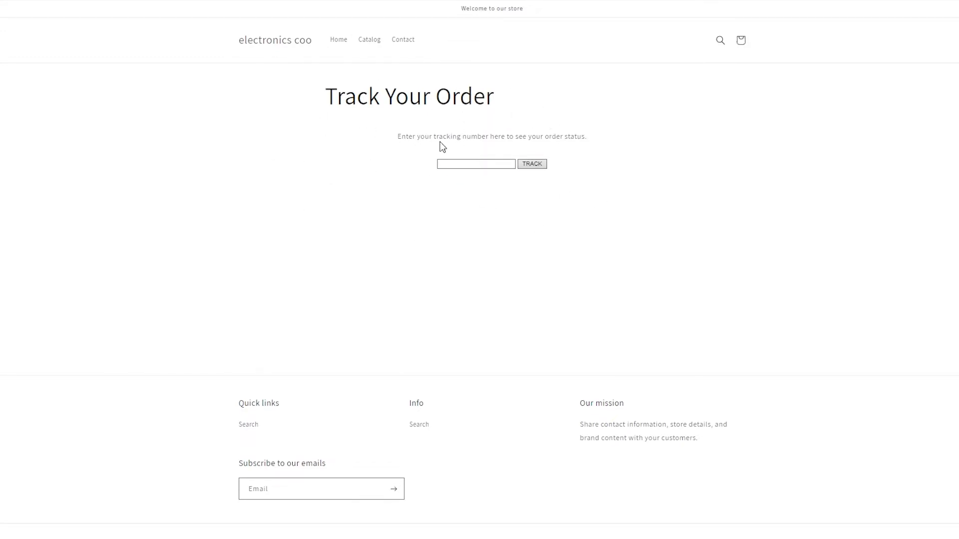
pyautogui.click(464, 163)
pyautogui.click(464, 164)
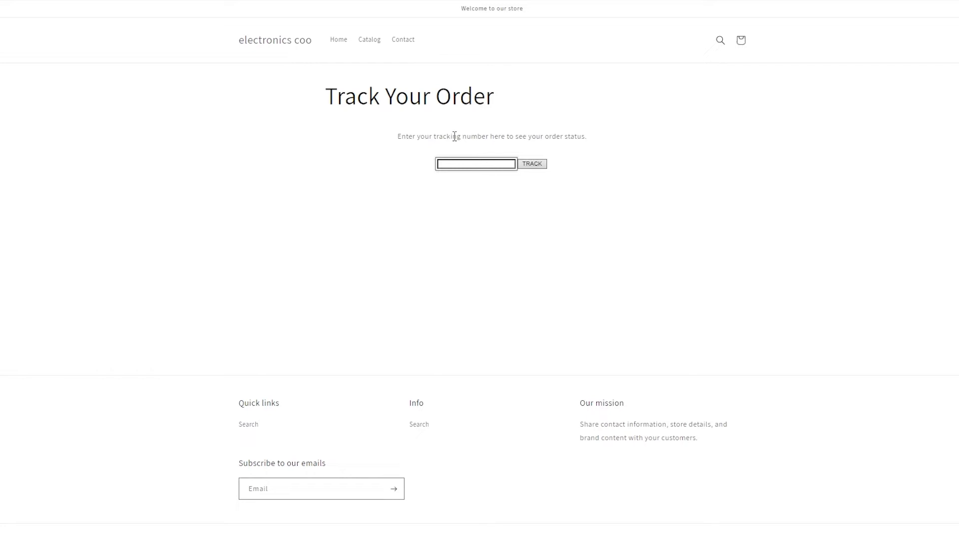
pyautogui.click(470, 196)
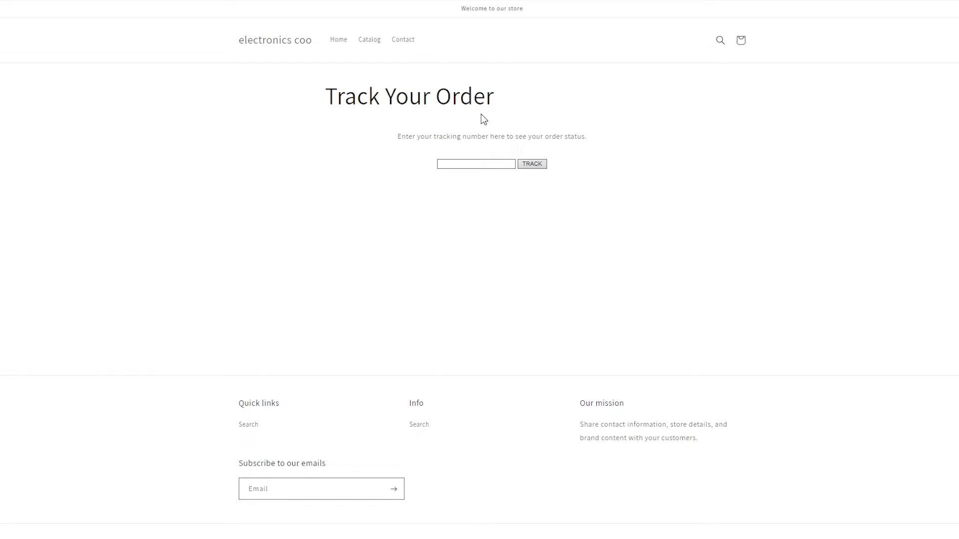
# Step: Add the Track Your Order page as a new item in the store's main menu and save the menu
pyautogui.click(233, 0)
pyautogui.doubleClick(205, 191)
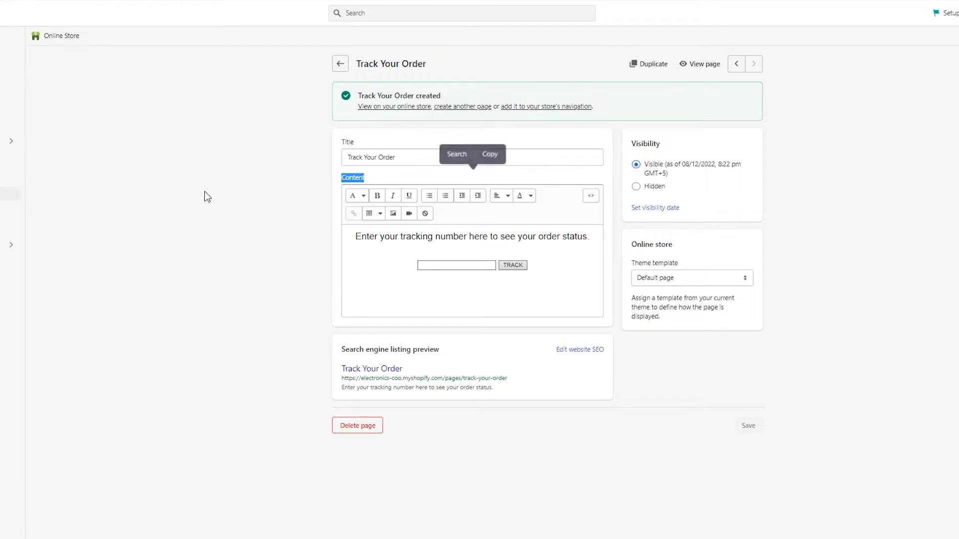
pyautogui.click(12, 207)
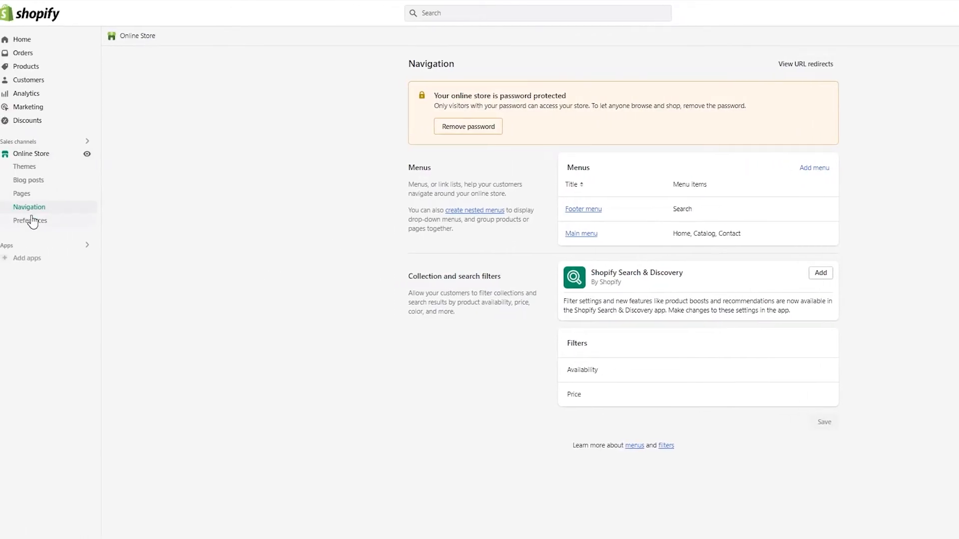
pyautogui.click(585, 234)
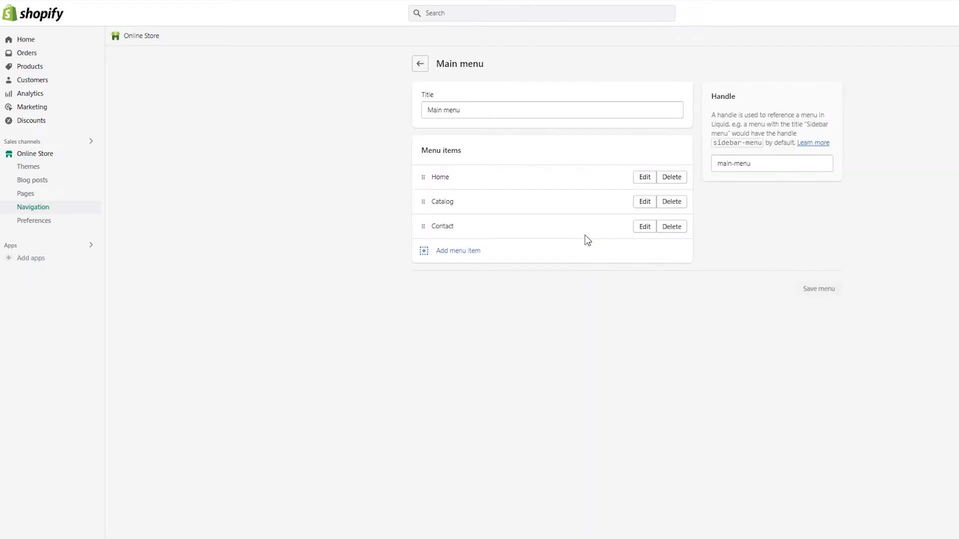
pyautogui.click(457, 259)
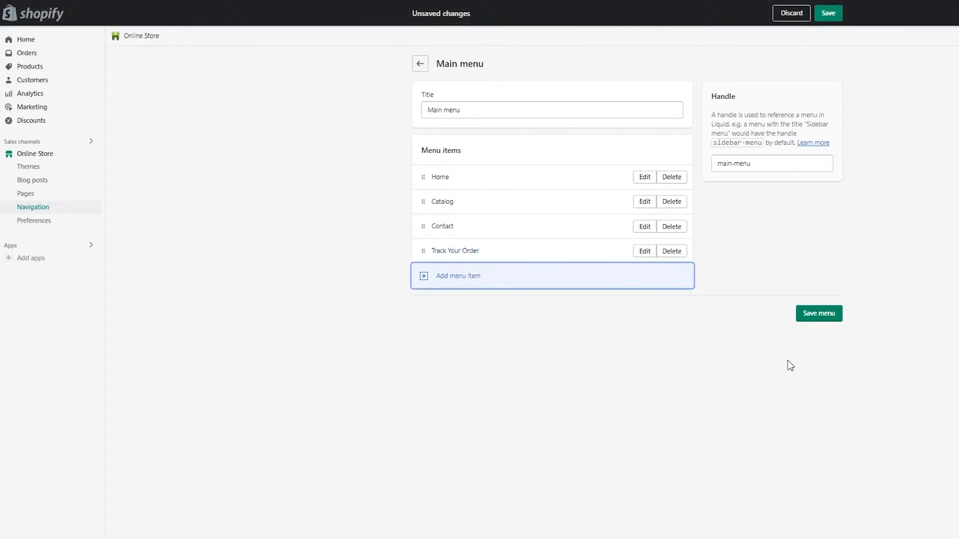
pyautogui.click(828, 320)
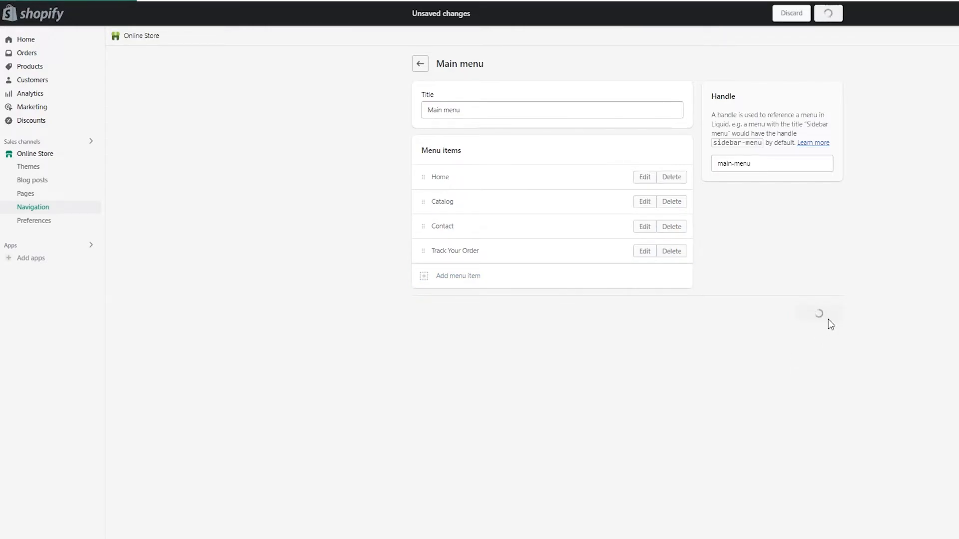
# Step: Open the online store and visit the Track Your Order page from its main menu
pyautogui.click(92, 153)
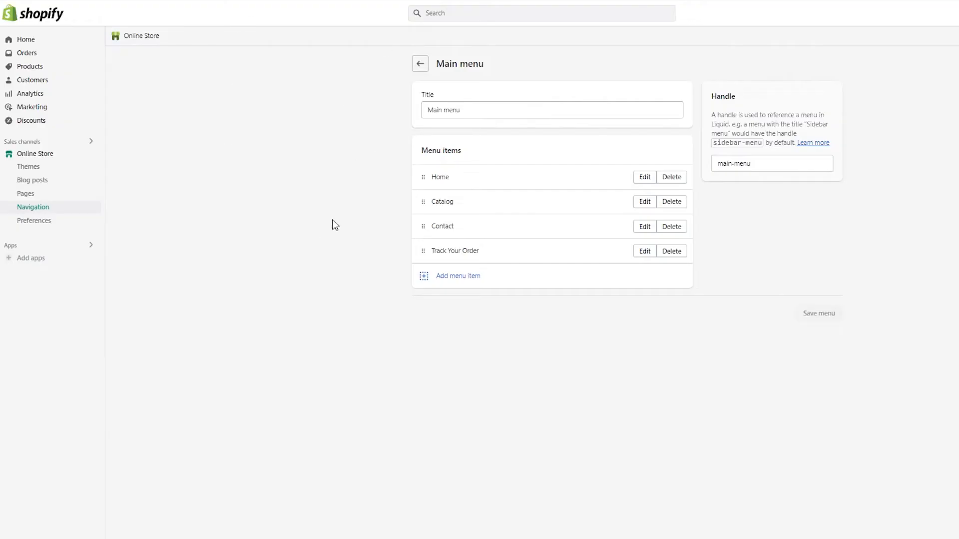
pyautogui.click(93, 153)
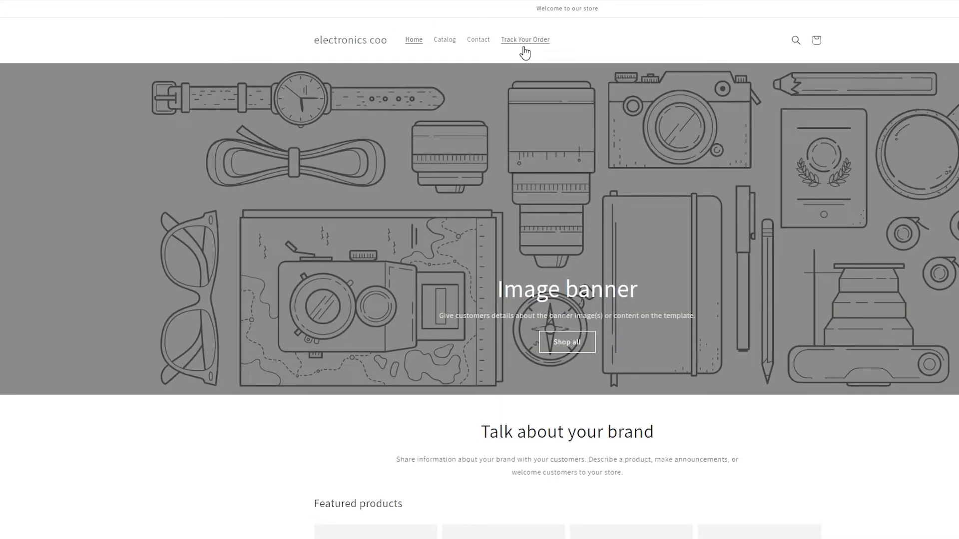
pyautogui.click(525, 40)
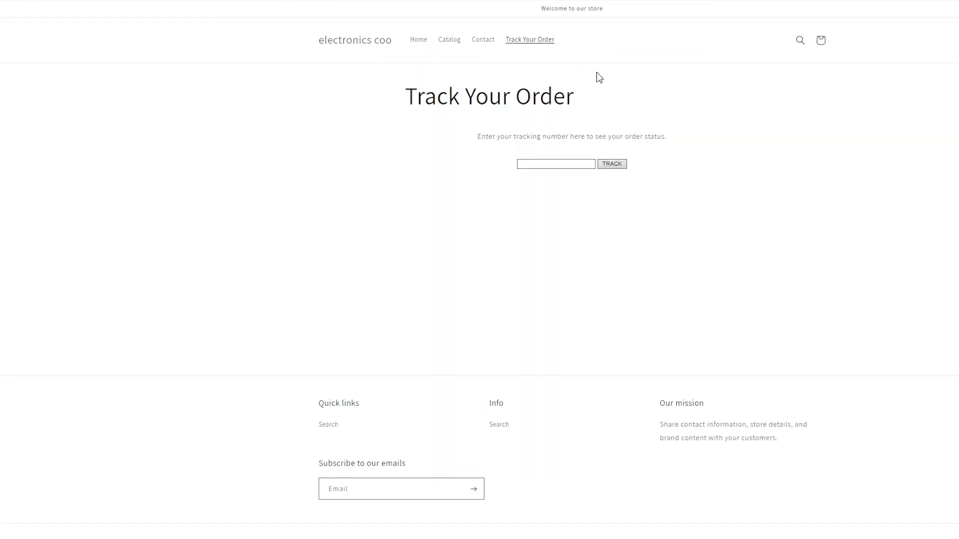
pyautogui.click(562, 165)
pyautogui.click(540, 231)
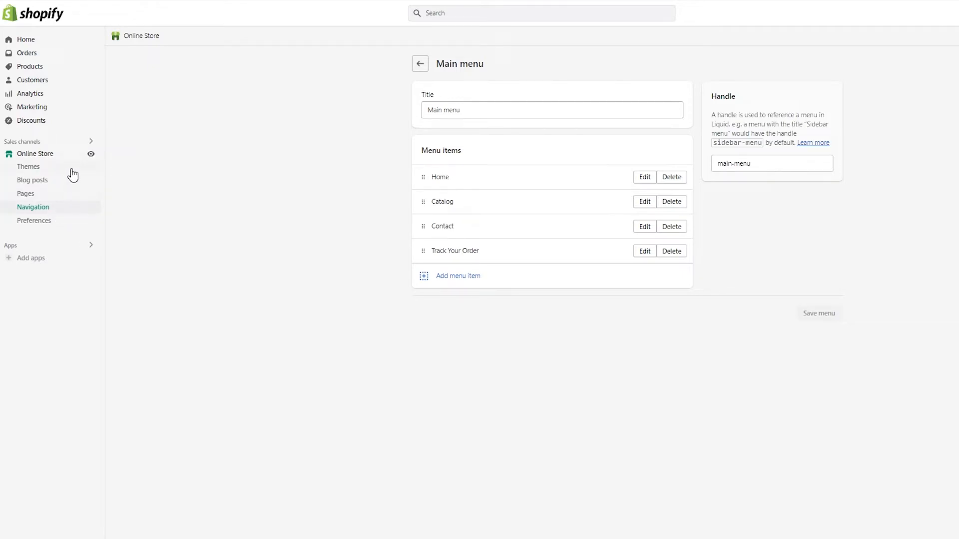
# Step: Open the Track Your Order page from the Pages list and view it on the live store
pyautogui.click(55, 197)
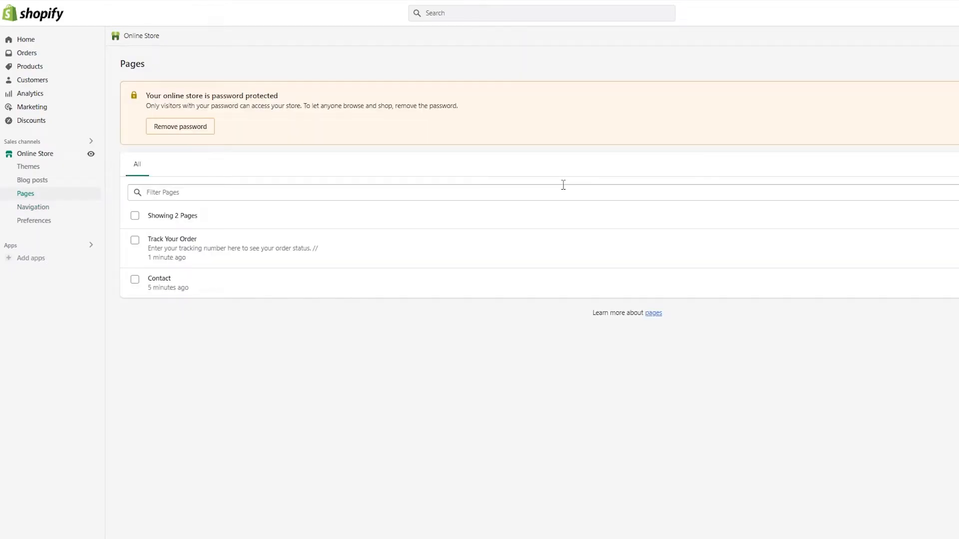
pyautogui.click(401, 253)
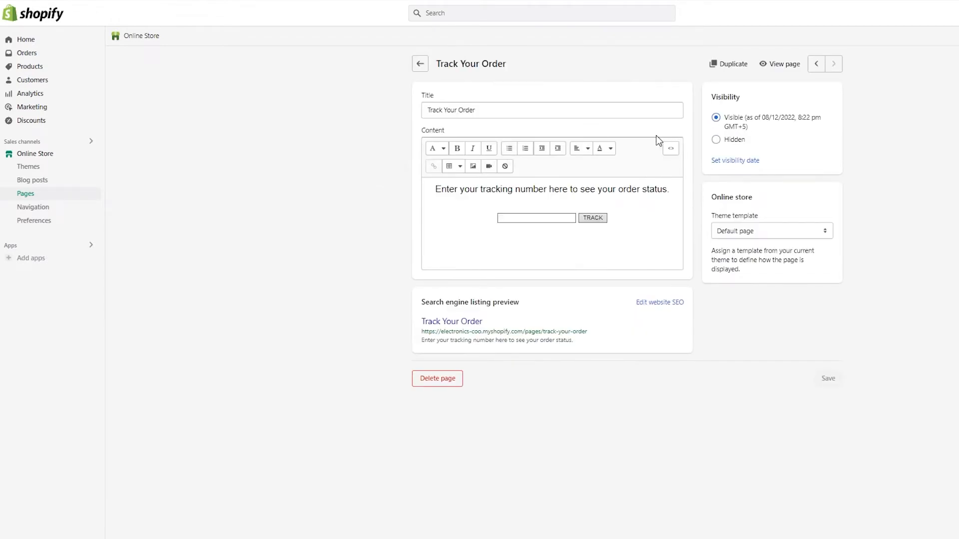
pyautogui.click(784, 64)
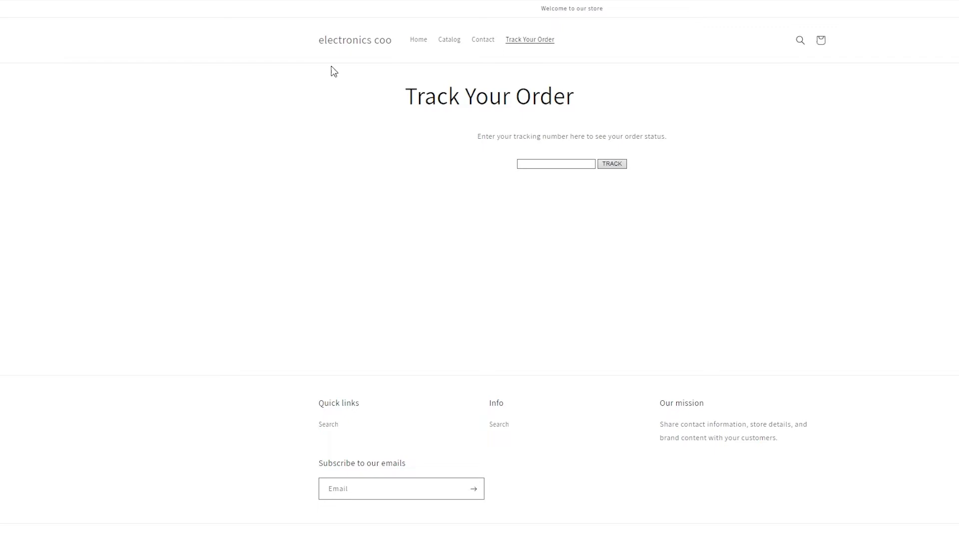
pyautogui.hotkey('ctrl', 'shift', 'Tab')
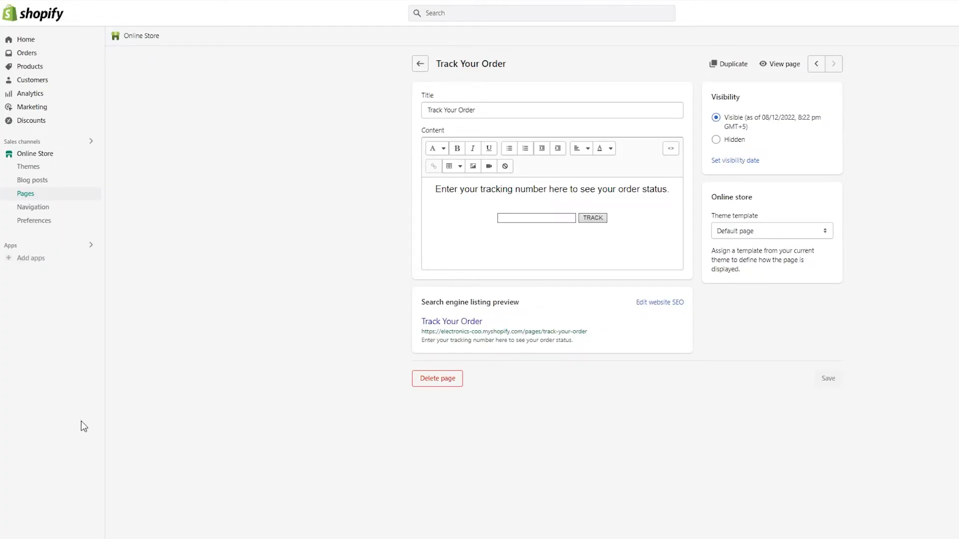
# Step: Open the code of the Shipping confirmation email in the store's notification settings
pyautogui.click(25, 536)
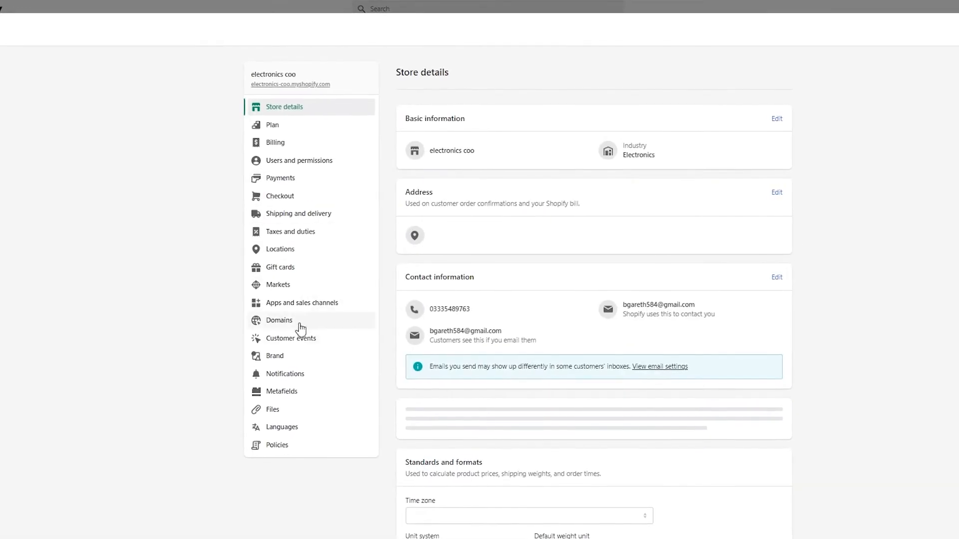
pyautogui.click(272, 377)
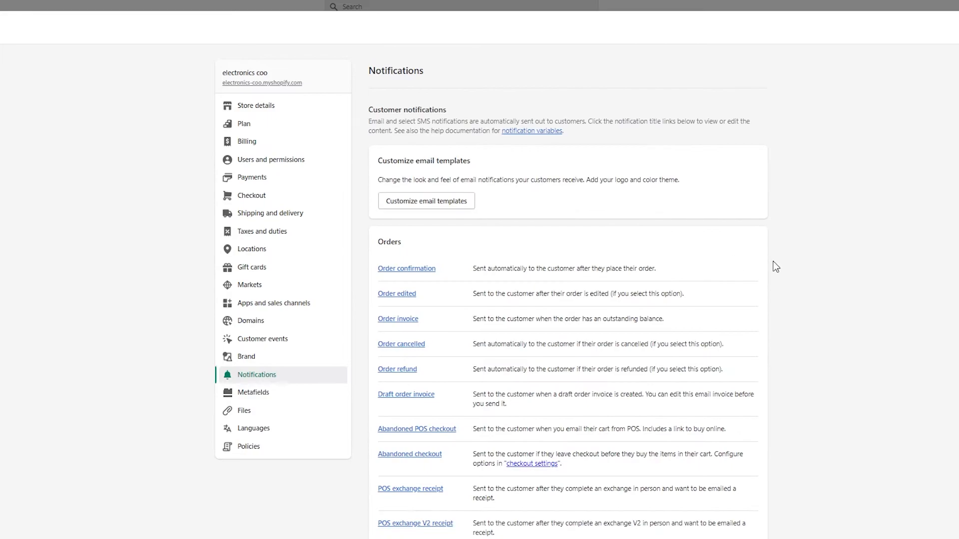
pyautogui.scroll(-12, 774, 265)
pyautogui.scroll(2, 775, 266)
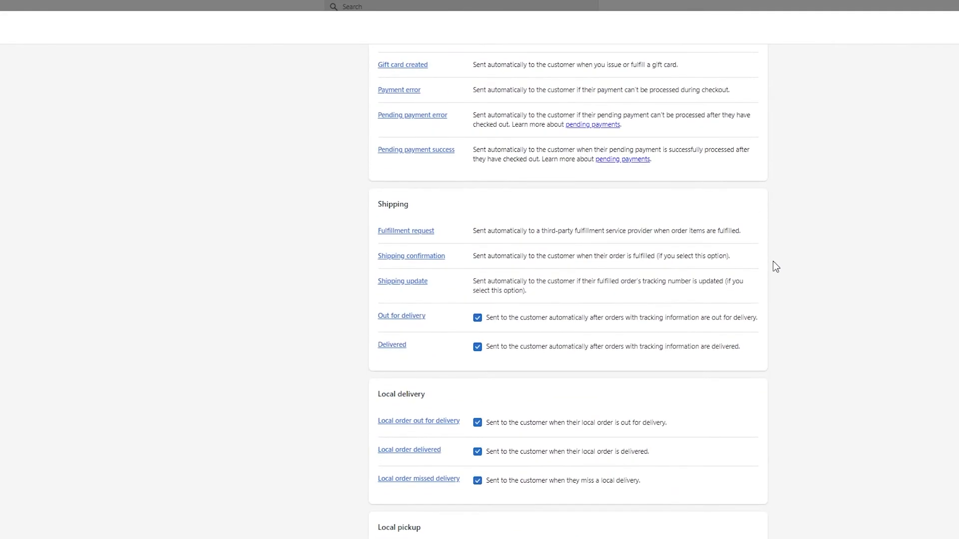
pyautogui.scroll(-1, 775, 266)
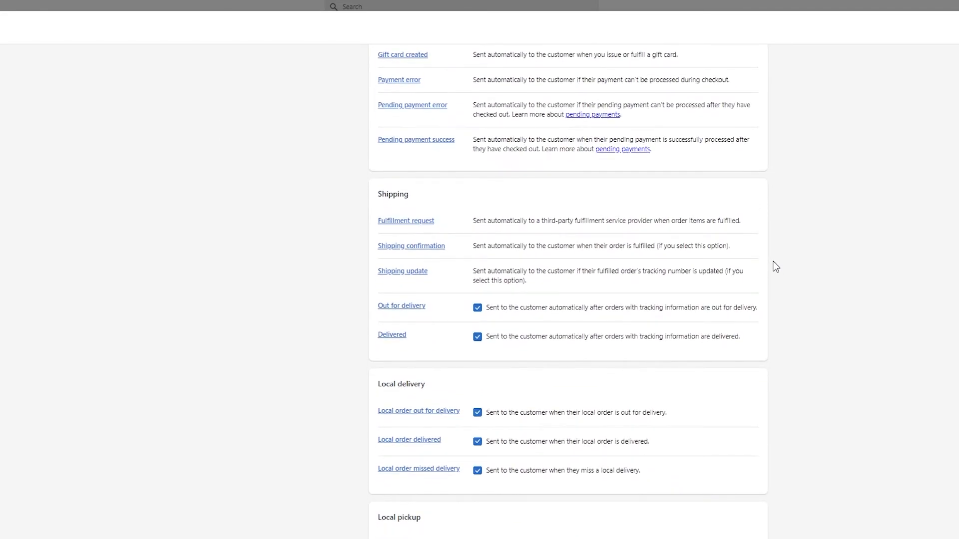
pyautogui.click(443, 249)
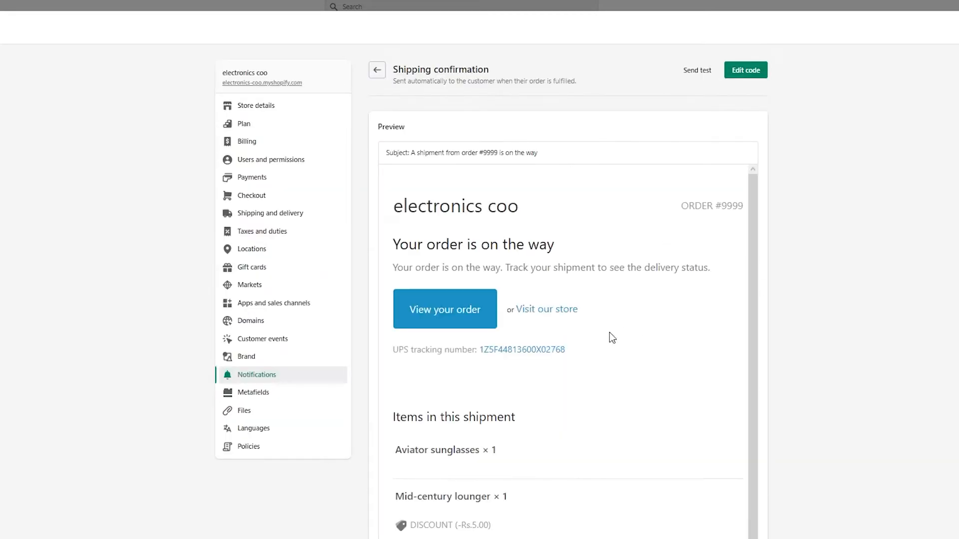
pyautogui.scroll(-1, 609, 332)
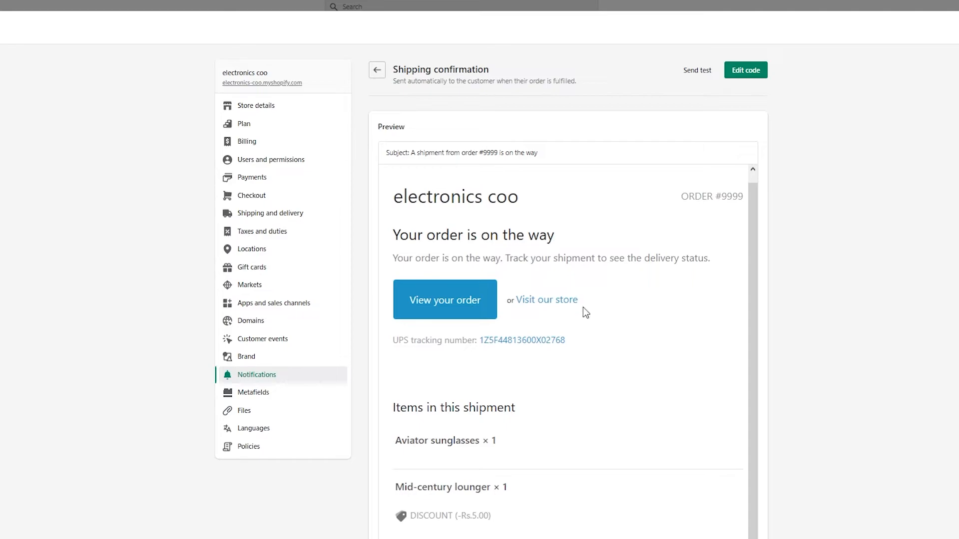
pyautogui.scroll(-2, 584, 309)
pyautogui.hscroll(1, 583, 307)
pyautogui.scroll(2, 840, 189)
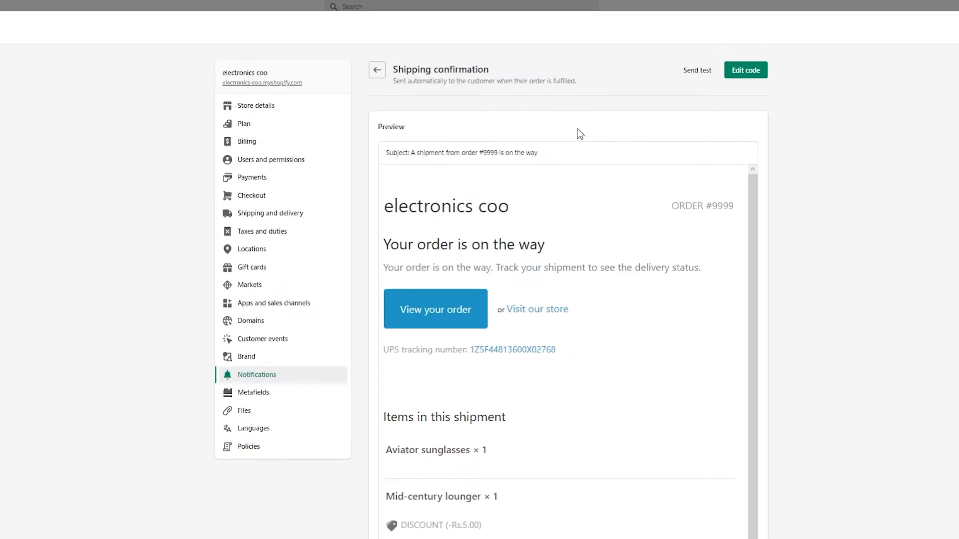
pyautogui.click(757, 75)
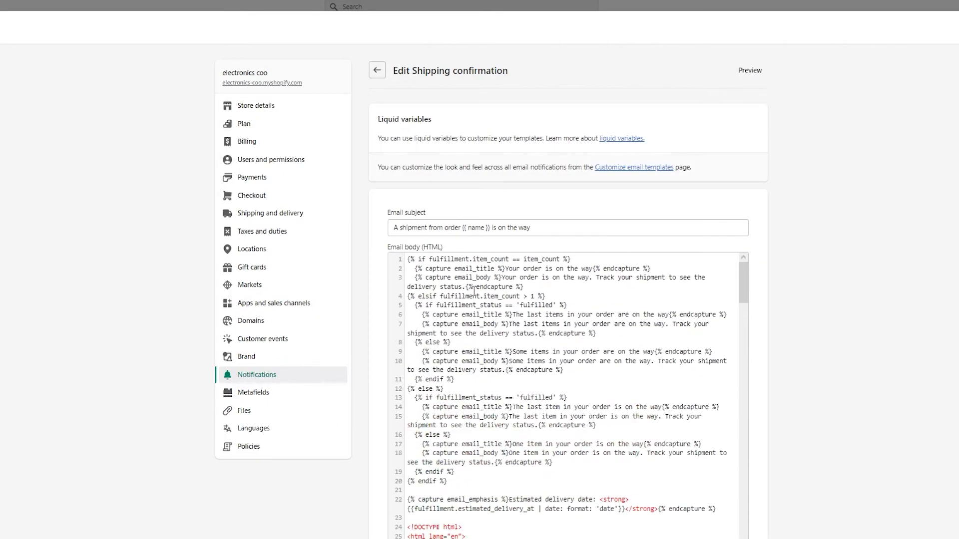
# Step: Delete the entire email body HTML of the Shipping confirmation notification
pyautogui.scroll(-20, 502, 423)
pyautogui.scroll(20, 501, 418)
pyautogui.click(458, 294)
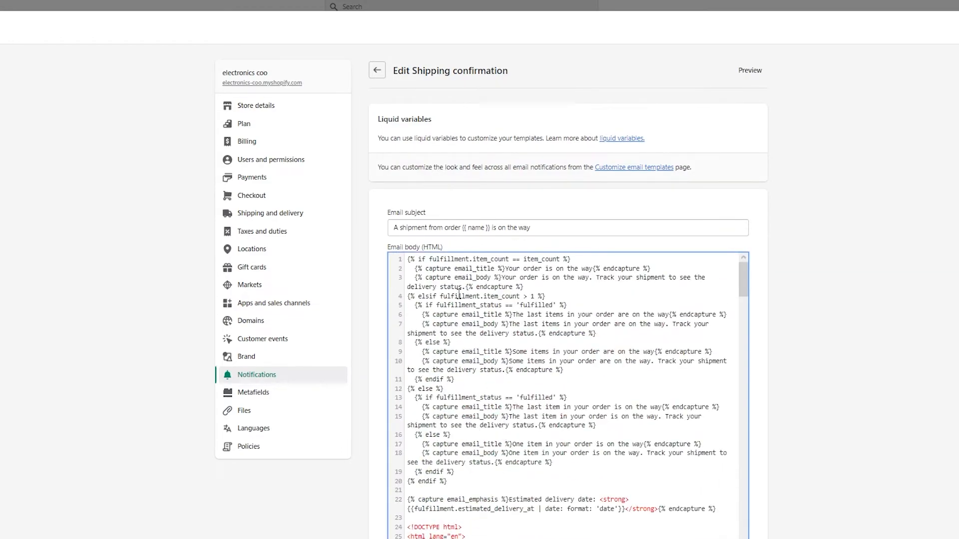
pyautogui.hotkey('ctrl', 'a')
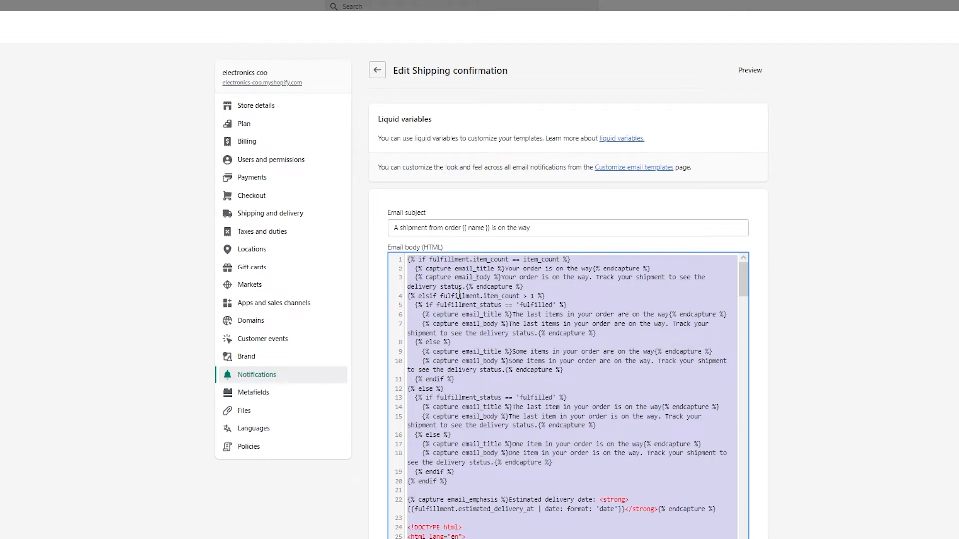
pyautogui.press('BackSpace')
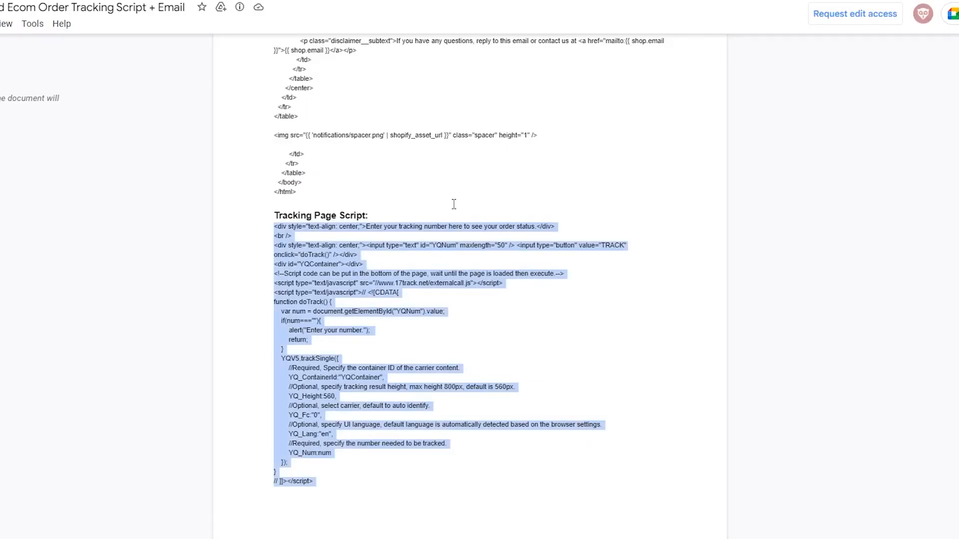
# Step: In the Google document, select and copy the Replace Confirmation Email code
pyautogui.scroll(20, 454, 203)
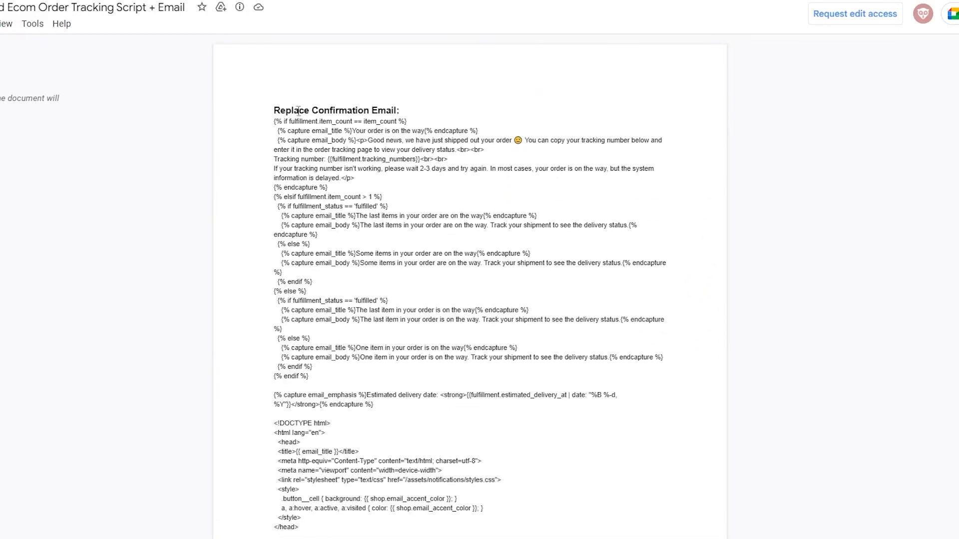
pyautogui.moveTo(264, 125); pyautogui.dragTo(714, 312)
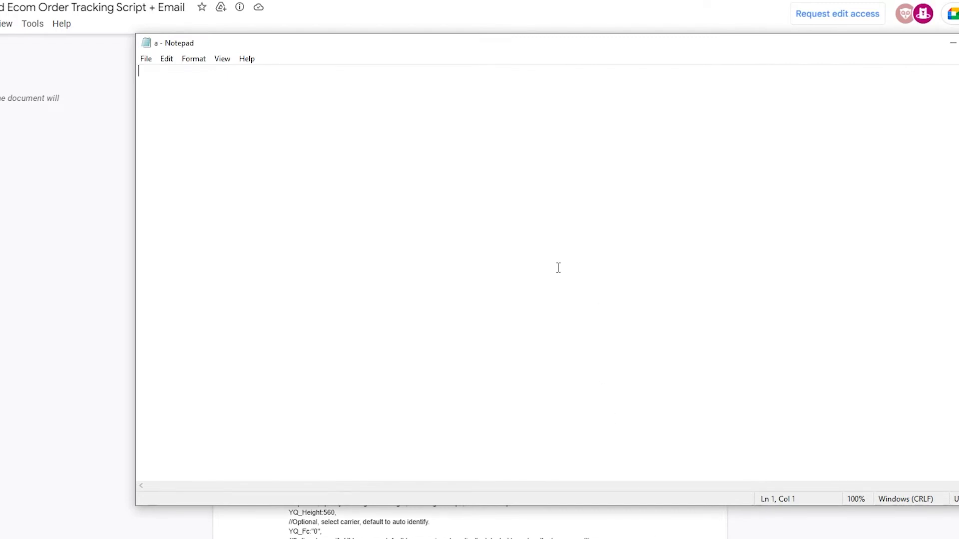
pyautogui.hotkey('ctrl', 'v')
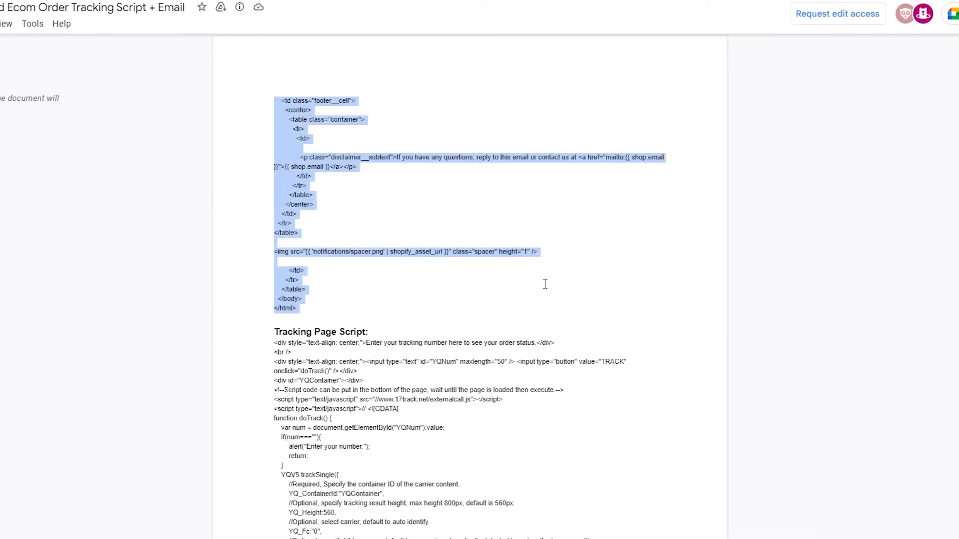
pyautogui.scroll(15, 545, 284)
pyautogui.scroll(10, 545, 284)
pyautogui.click(544, 282)
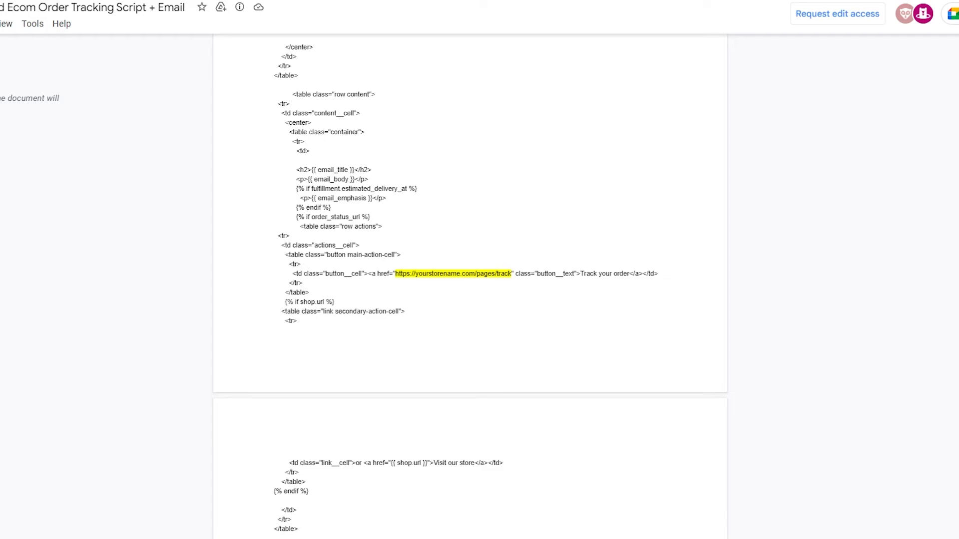
pyautogui.hotkey('alt', 'Tab')
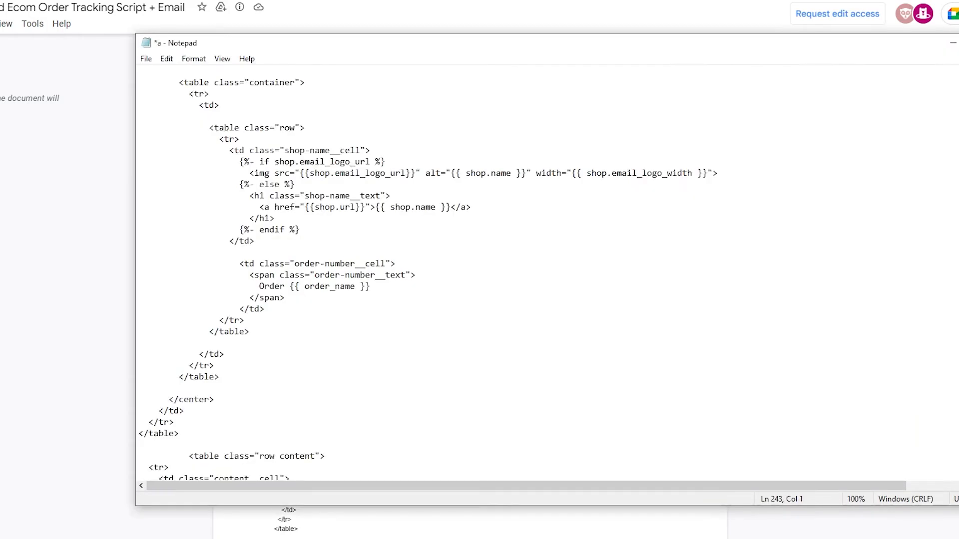
pyautogui.scroll(-10, 458, 263)
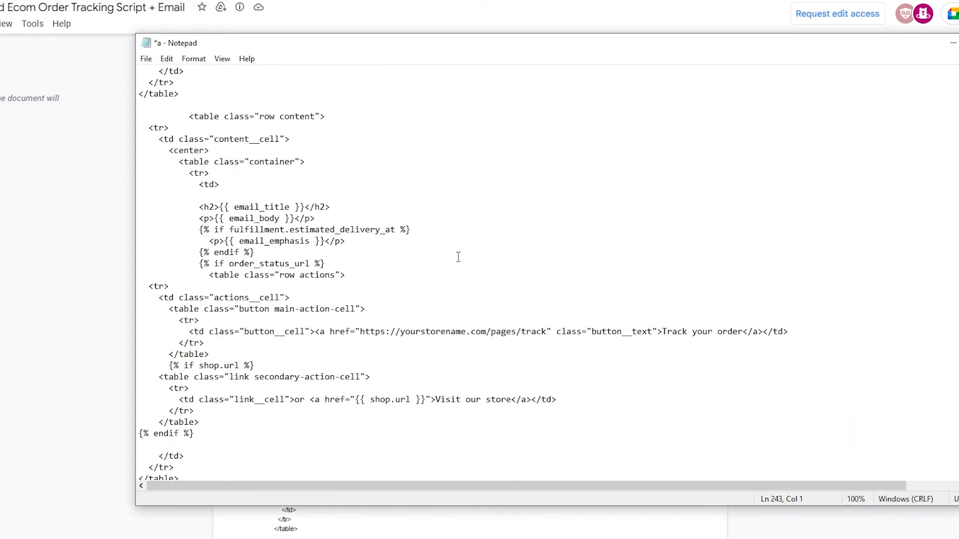
pyautogui.scroll(-5, 490, 233)
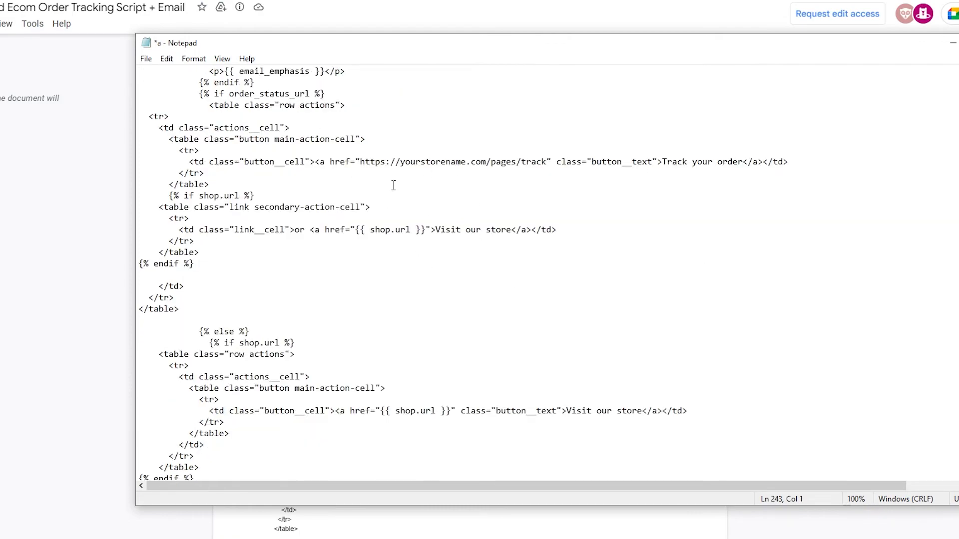
pyautogui.moveTo(360, 161); pyautogui.dragTo(546, 165)
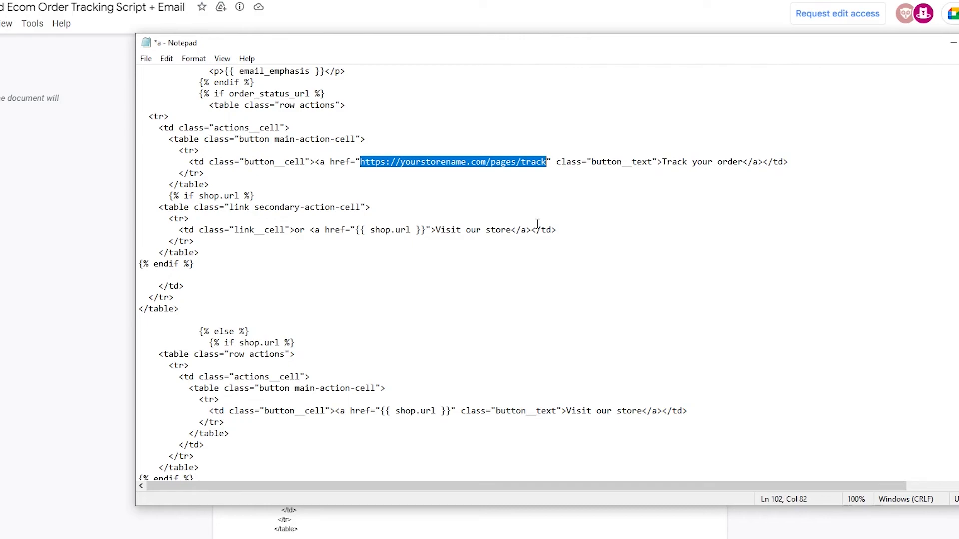
pyautogui.hotkey('ctrl', 'v')
pyautogui.scroll(-20, 537, 223)
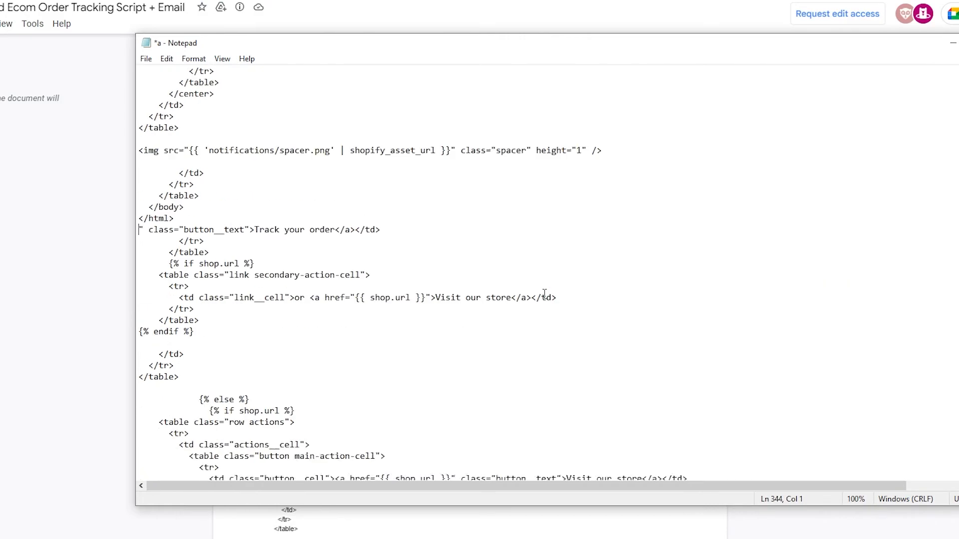
pyautogui.scroll(6, 544, 293)
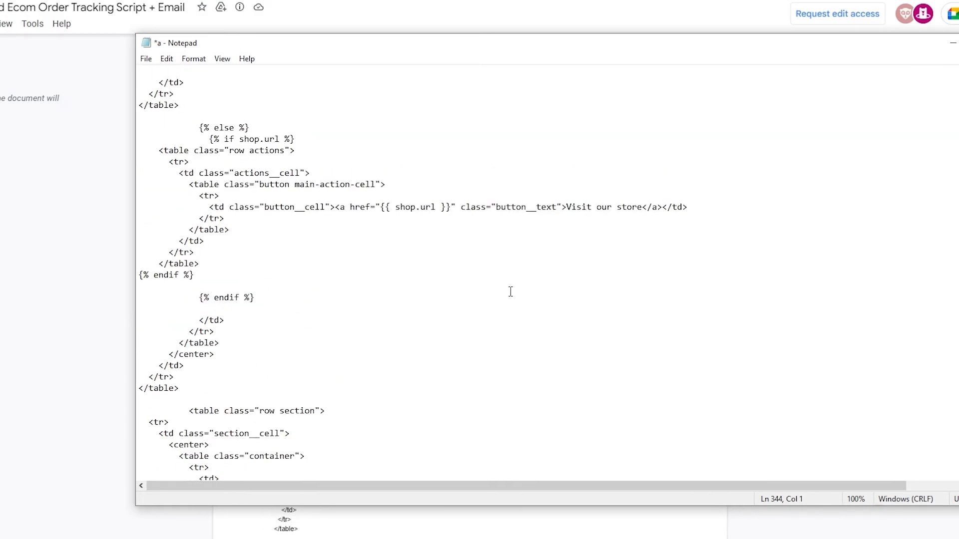
pyautogui.scroll(12, 467, 245)
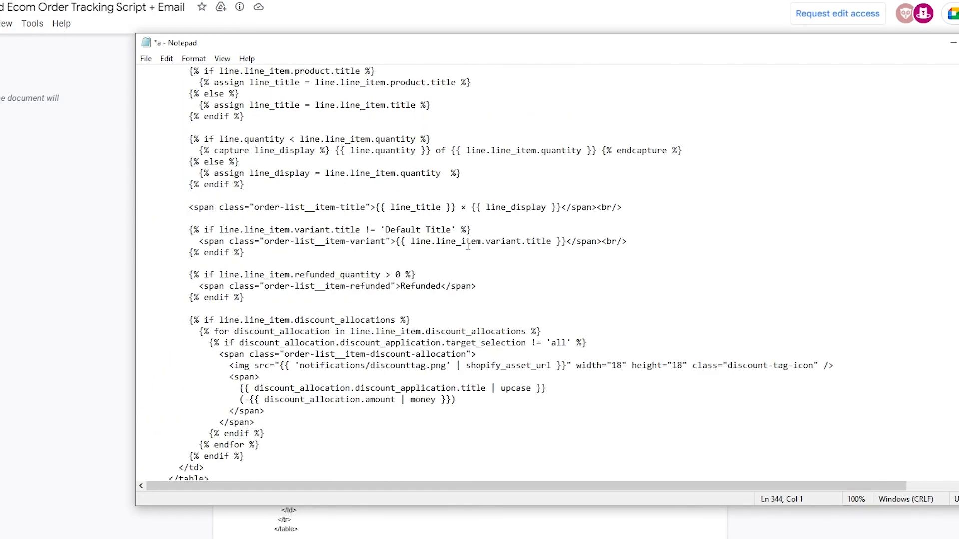
pyautogui.scroll(20, 467, 245)
pyautogui.scroll(-14, 468, 245)
pyautogui.scroll(-7, 467, 245)
pyautogui.scroll(20, 467, 244)
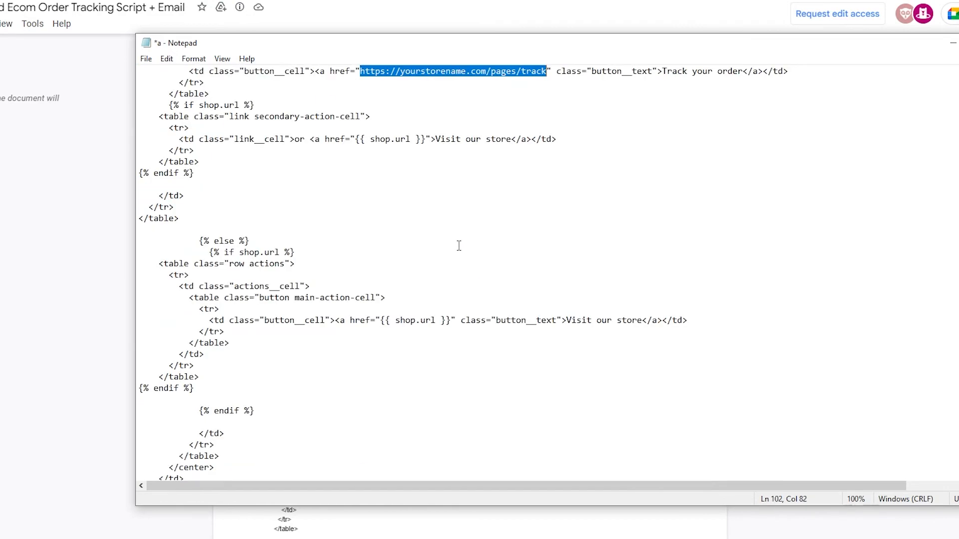
pyautogui.scroll(3, 458, 245)
pyautogui.press('super+v')
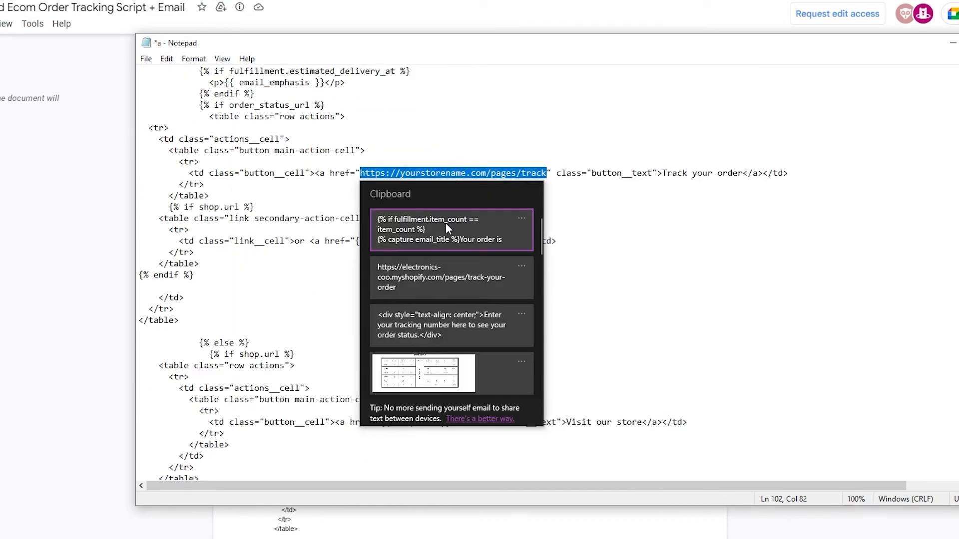
pyautogui.click(433, 282)
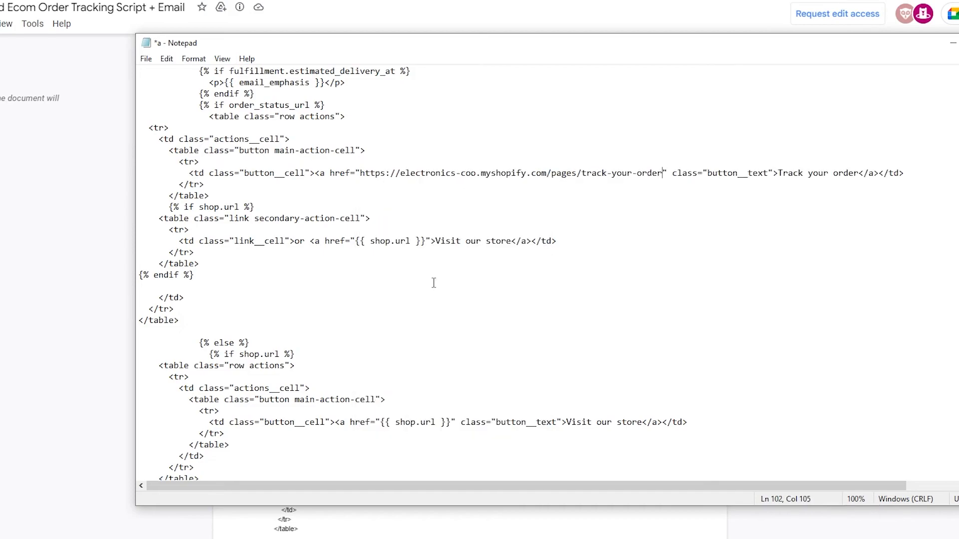
# Step: Copy the entire edited email code and paste it into the Shipping confirmation email body in Shopify
pyautogui.scroll(3, 545, 235)
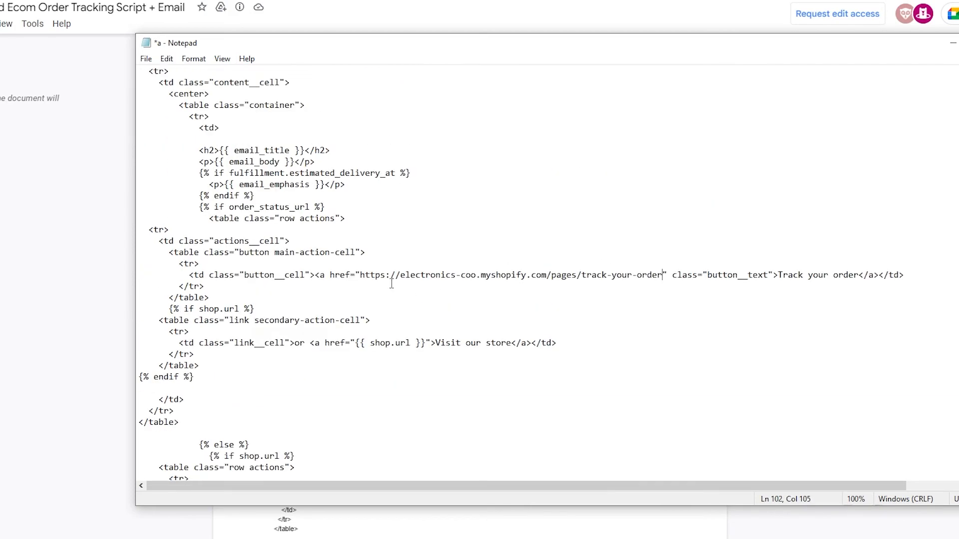
pyautogui.scroll(15, 135, 65)
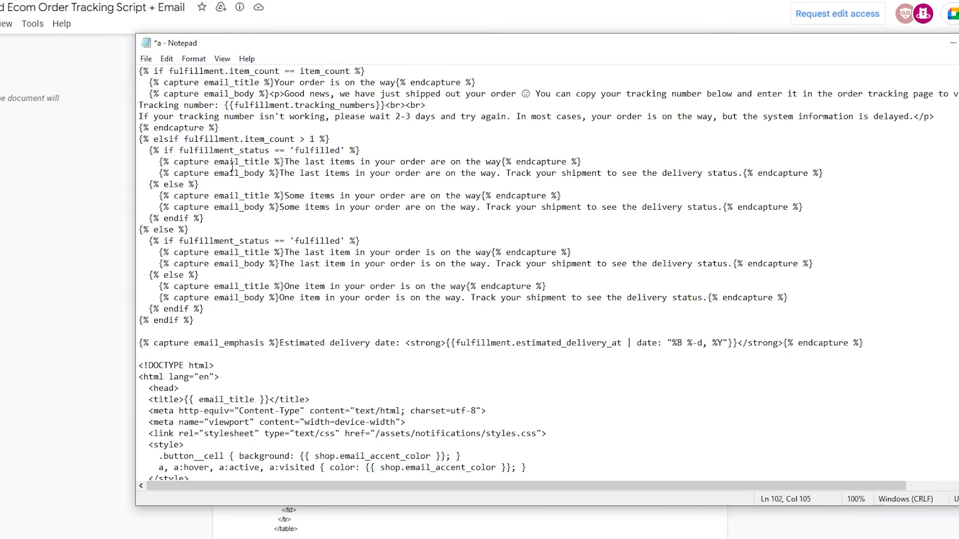
pyautogui.moveTo(139, 71); pyautogui.dragTo(249, 519)
pyautogui.moveTo(844, 519); pyautogui.dragTo(844, 472)
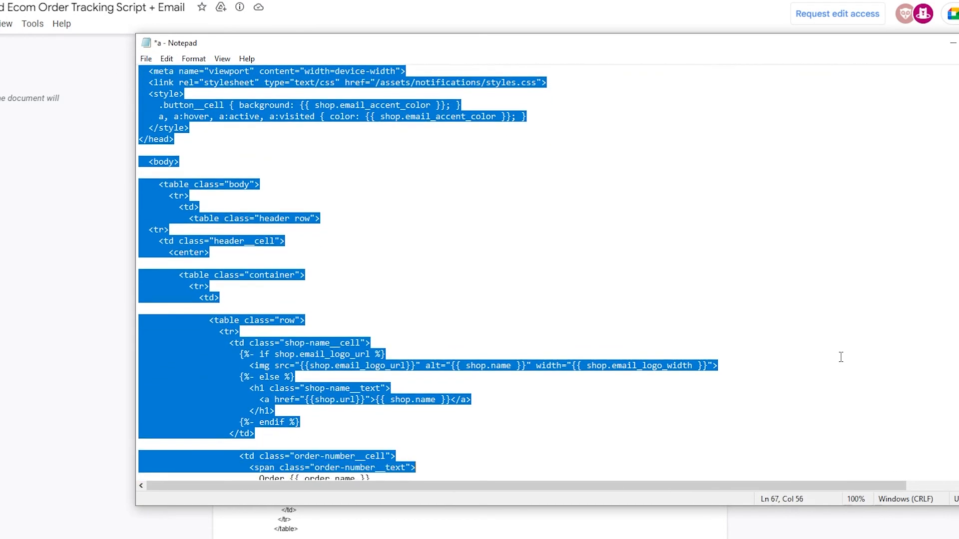
pyautogui.click(805, 308)
pyautogui.hotkey('ctrl', 'a')
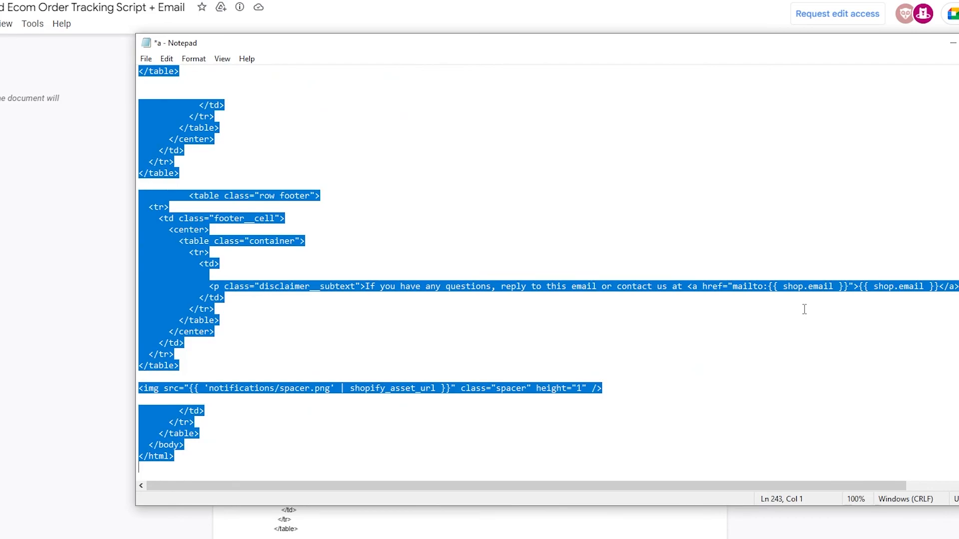
pyautogui.click(55, 226)
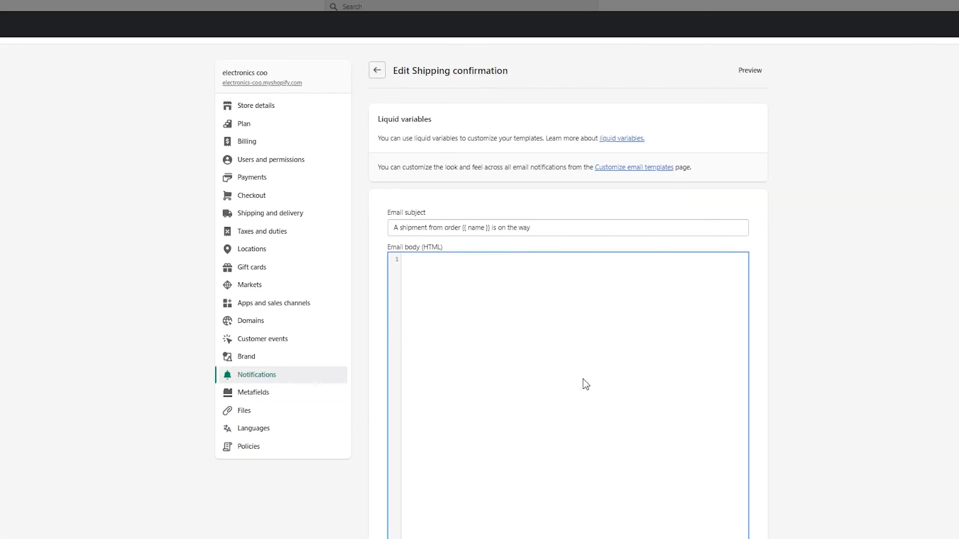
pyautogui.hotkey('ctrl', 'v')
# Step: Preview the updated Shipping confirmation email, checking the Track your order button, and close the preview
pyautogui.scroll(20, 583, 379)
pyautogui.scroll(-15, 583, 378)
pyautogui.scroll(15, 583, 378)
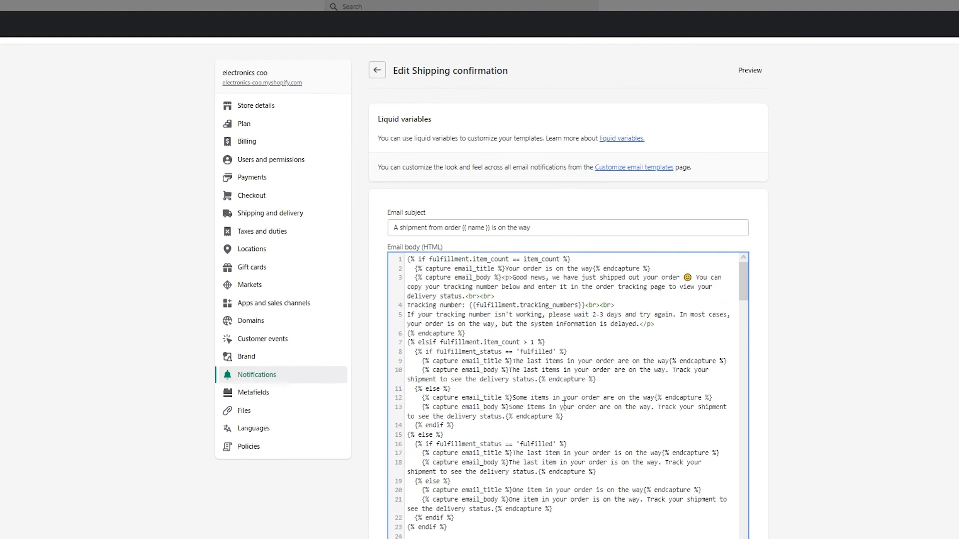
pyautogui.scroll(-20, 564, 404)
pyautogui.scroll(-20, 563, 406)
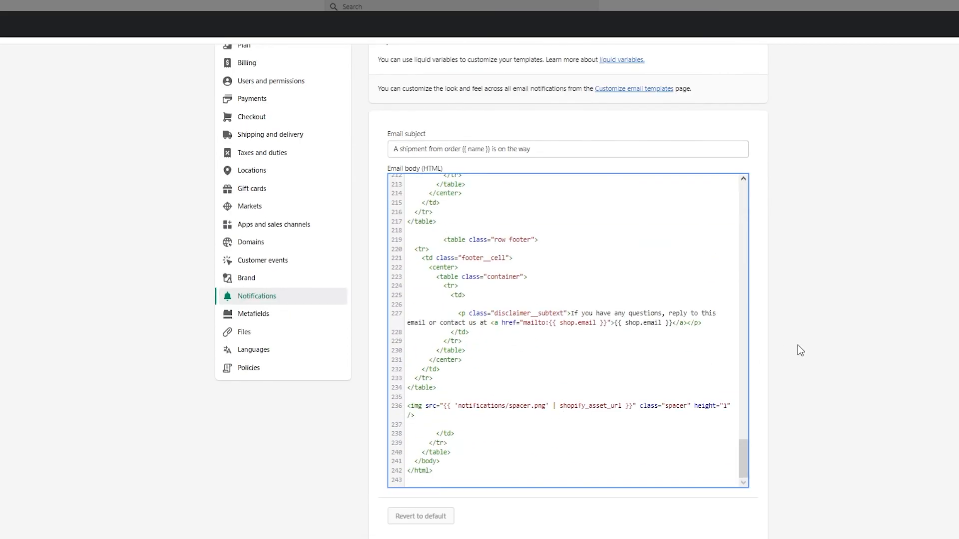
pyautogui.scroll(2, 800, 350)
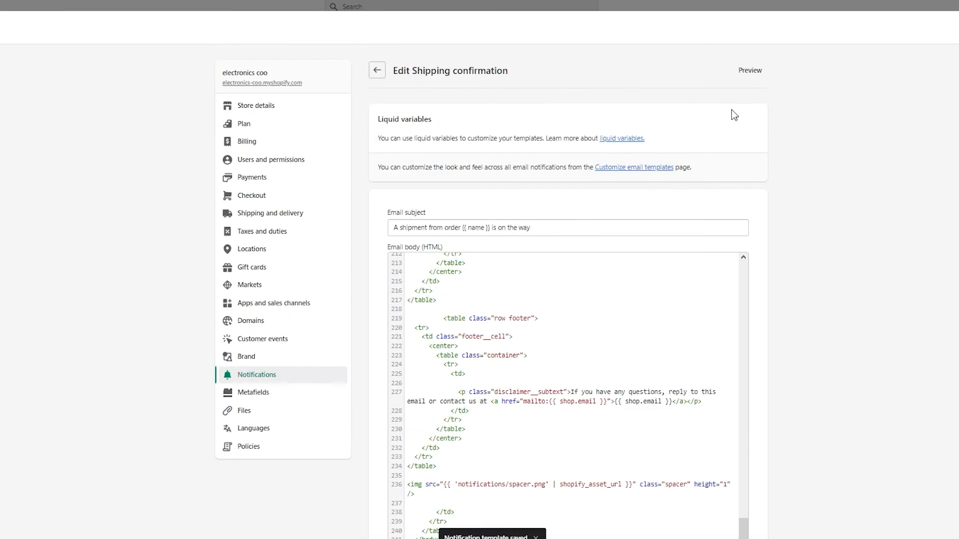
pyautogui.click(753, 69)
pyautogui.scroll(-1, 548, 326)
pyautogui.scroll(1, 548, 325)
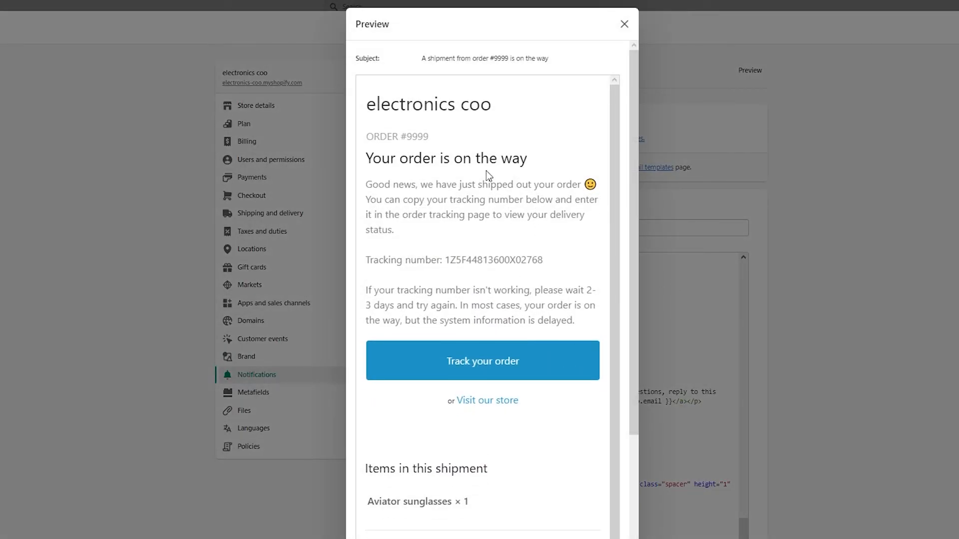
pyautogui.scroll(-1, 489, 343)
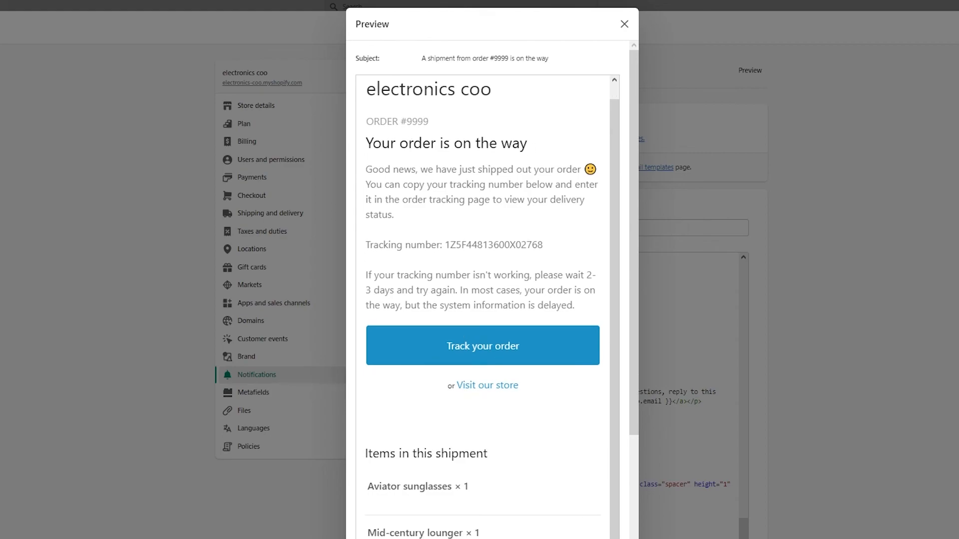
pyautogui.click(728, 255)
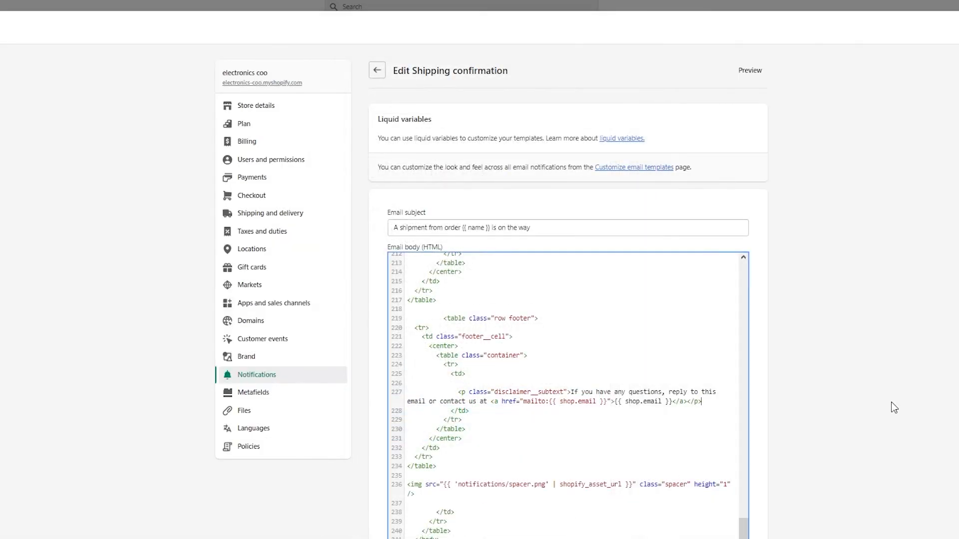